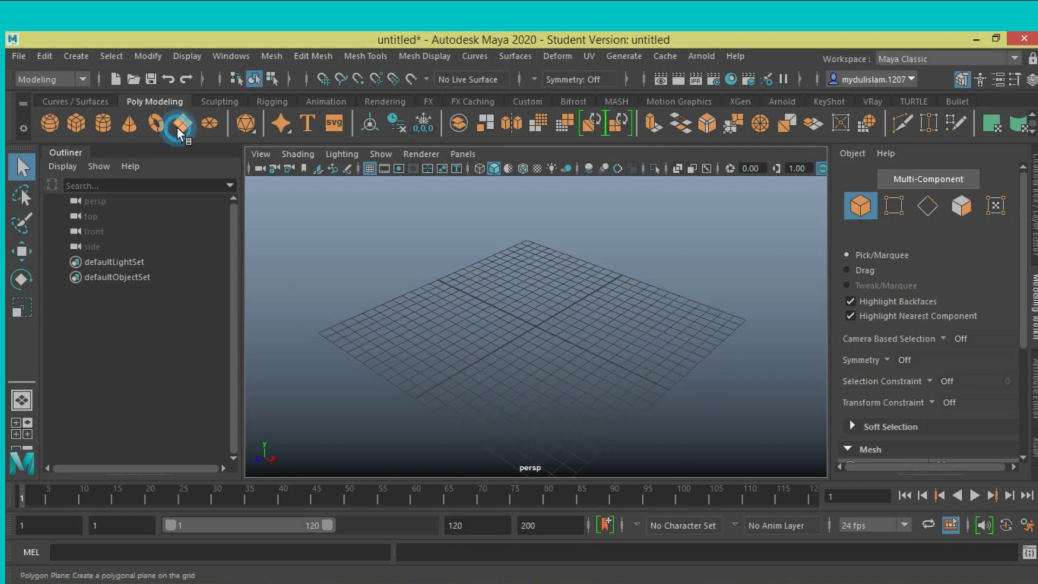
Step: Scale the polygon plane up uniformly into a large floor and hide the viewport grid
{"action": "left_click", "coordinate": [23, 307]}
{"action": "left_click_drag", "start_coordinate": [527, 330], "coordinate": [675, 443]}
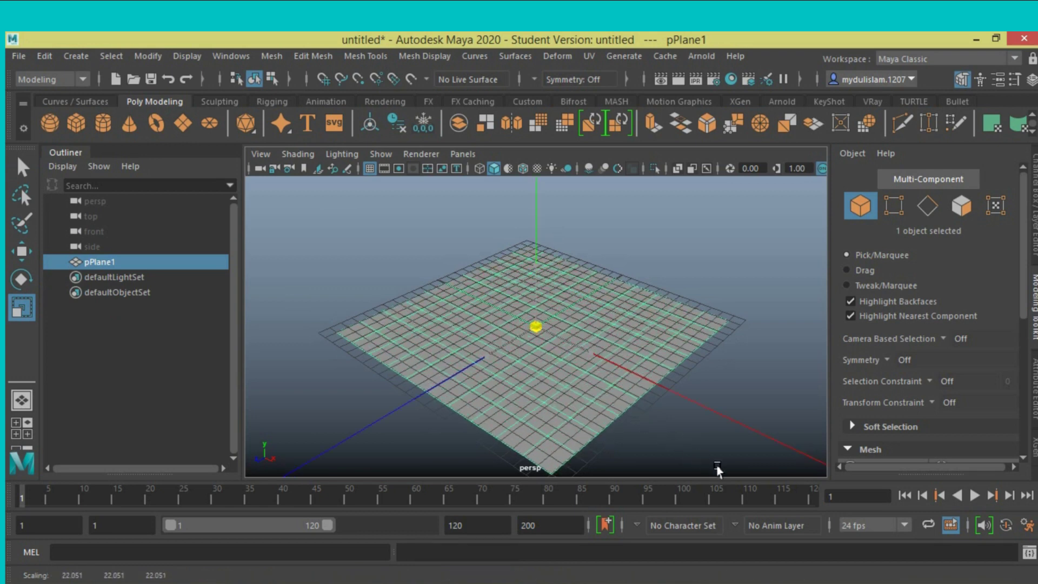
{"action": "left_click_drag", "start_coordinate": [675, 444], "coordinate": [741, 484]}
{"action": "left_click_drag", "start_coordinate": [501, 370], "coordinate": [429, 326]}
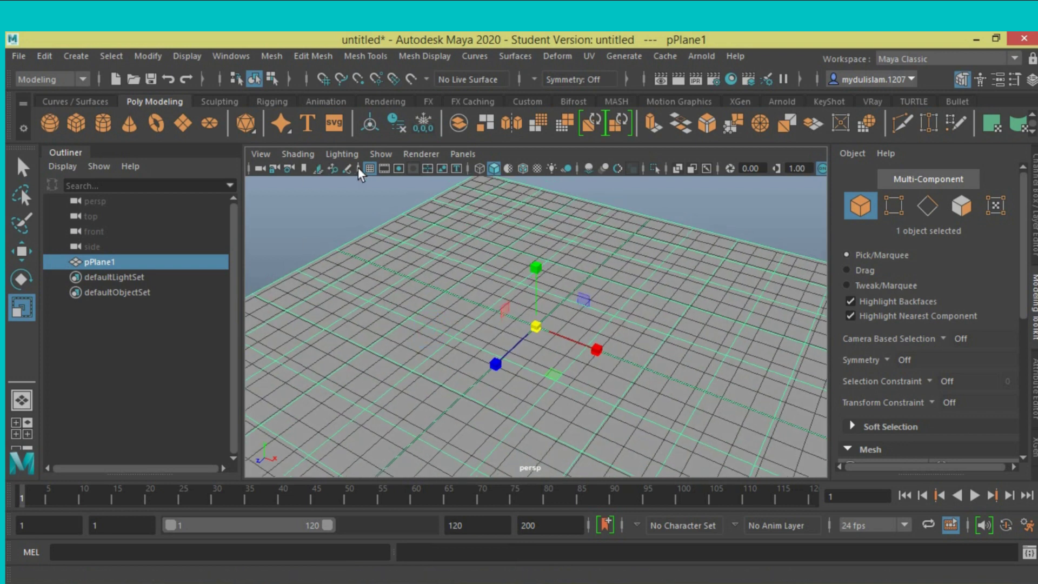
{"action": "left_click", "coordinate": [369, 169]}
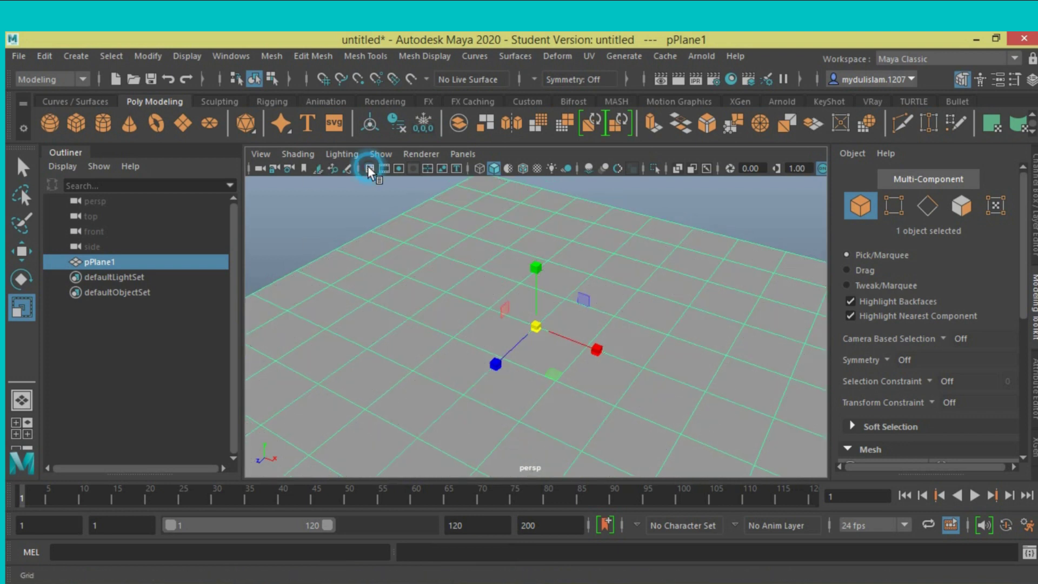
Step: Add a polygon cylinder, scale it to 0.48 and raise it onto the plane's centre
{"action": "left_click", "coordinate": [482, 315]}
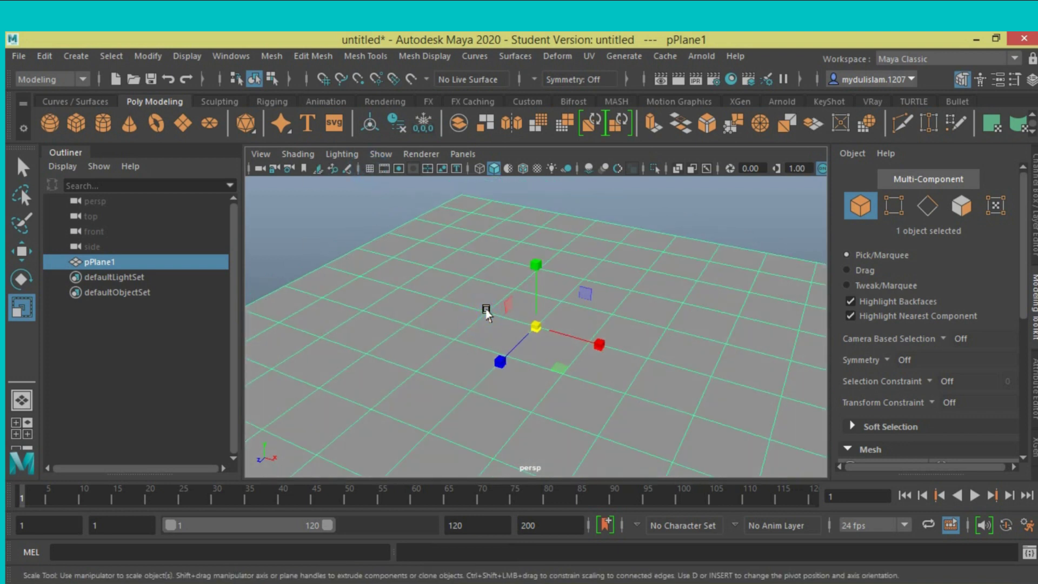
{"action": "left_click", "coordinate": [102, 128]}
{"action": "left_click_drag", "start_coordinate": [536, 326], "coordinate": [508, 334]}
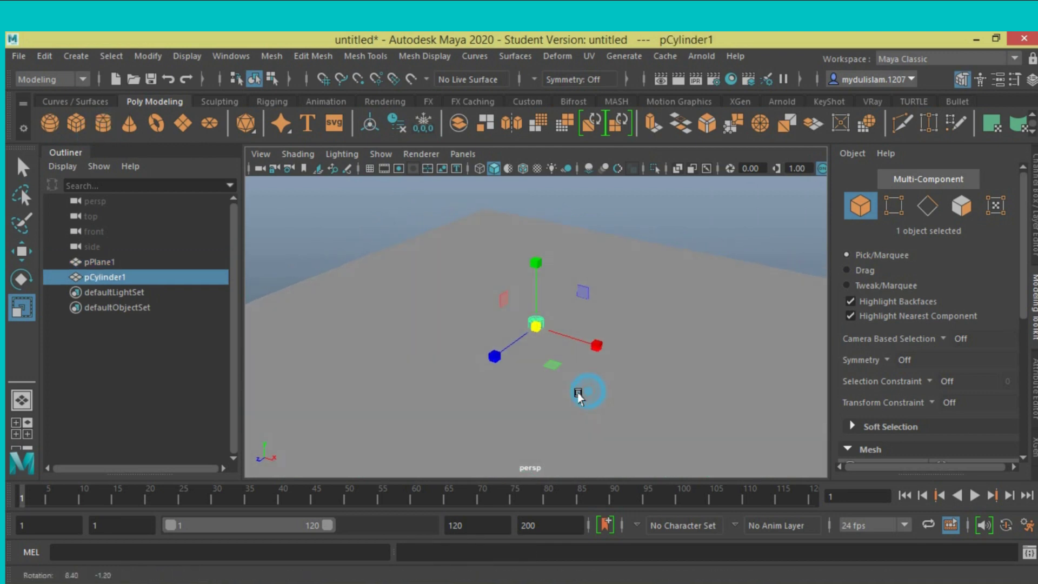
{"action": "key", "text": "w"}
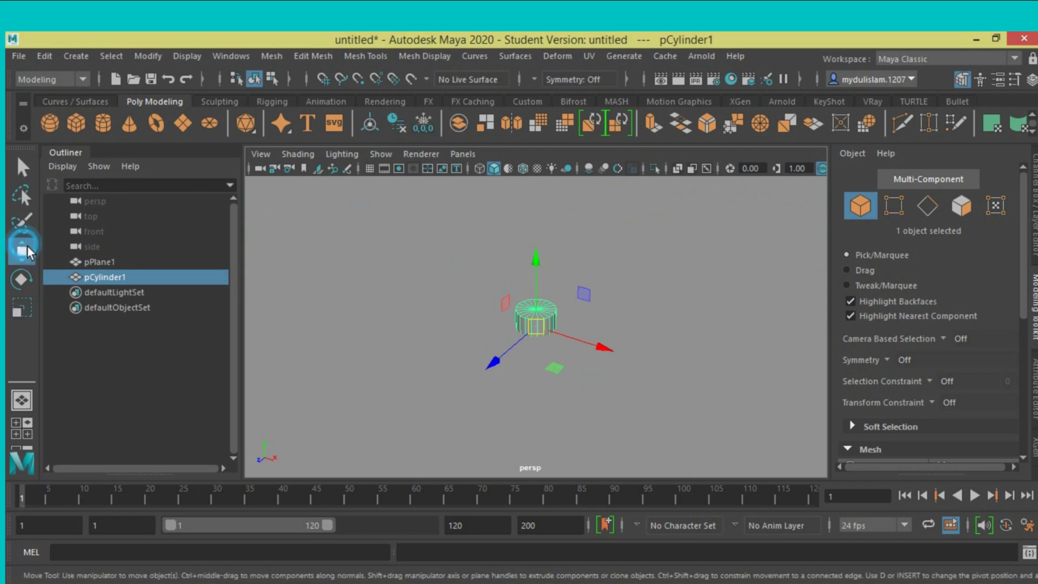
{"action": "left_click_drag", "start_coordinate": [536, 284], "coordinate": [538, 268]}
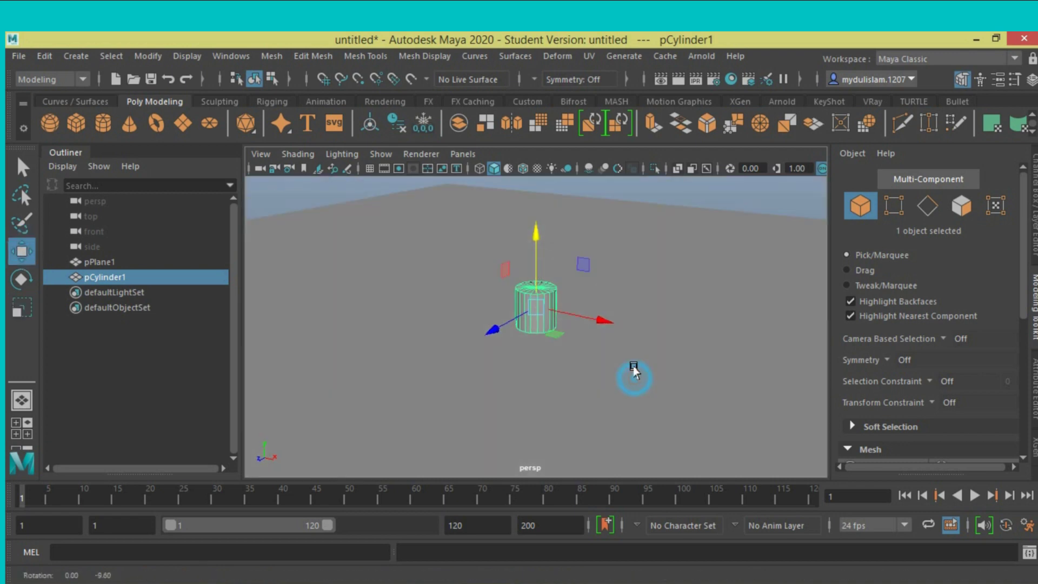
Step: Assign the cylinder a new Blinn material, blinn1, with a bright red colour
{"action": "right_click", "coordinate": [530, 300]}
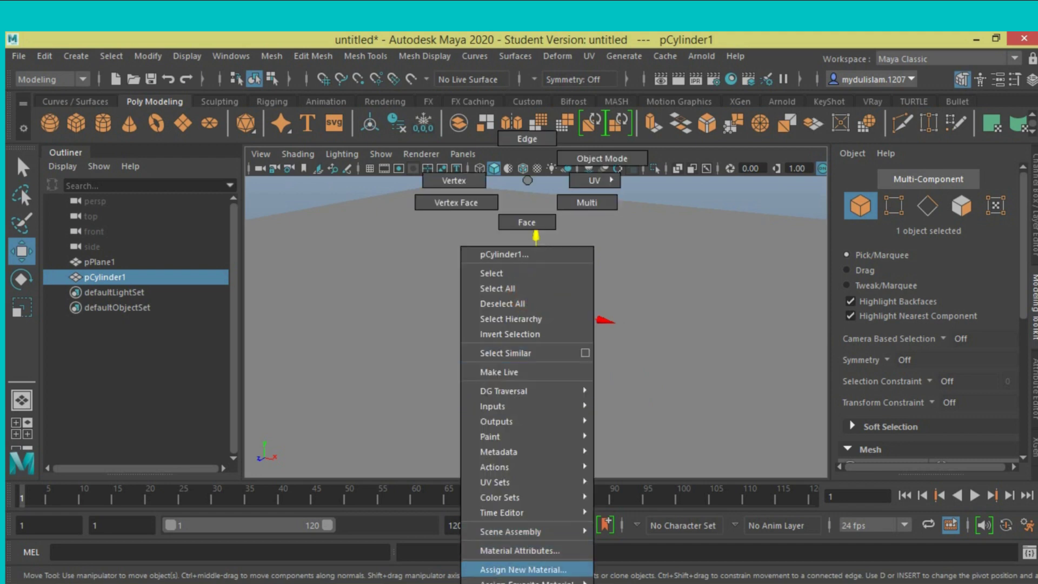
{"action": "left_click", "coordinate": [523, 569]}
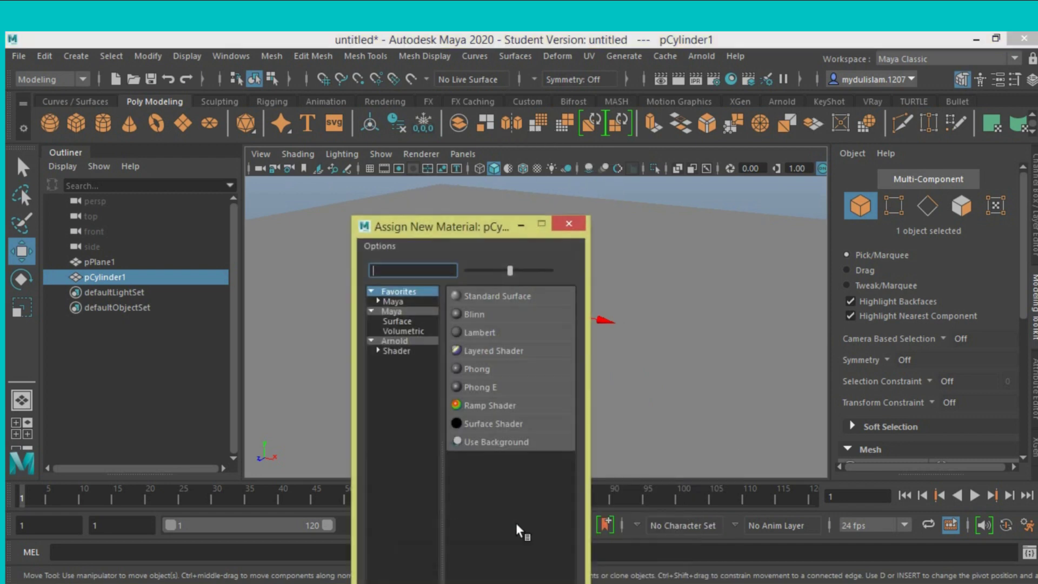
{"action": "left_click", "coordinate": [473, 315]}
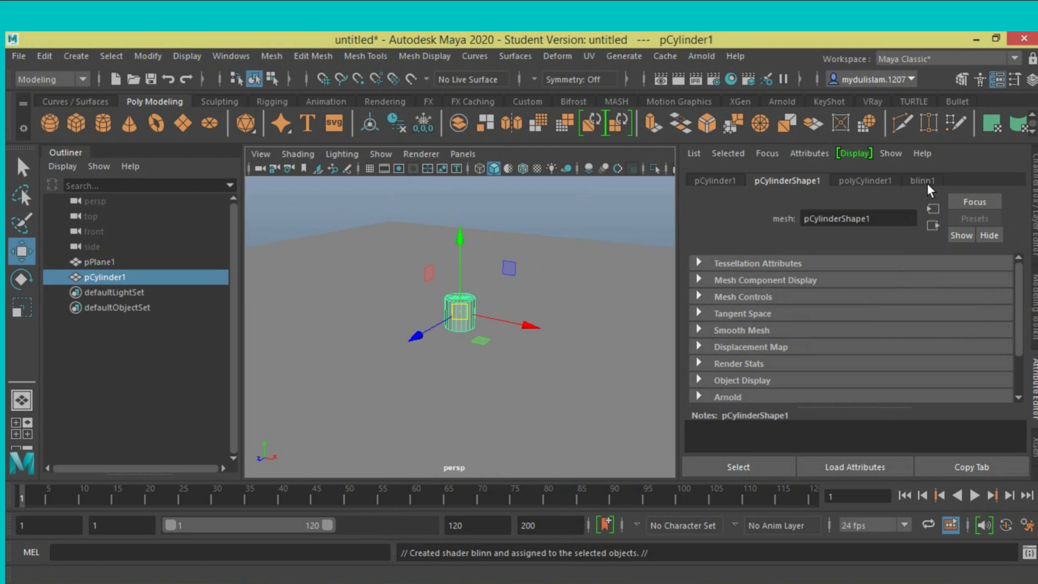
{"action": "left_click", "coordinate": [922, 181]}
{"action": "left_click", "coordinate": [813, 350]}
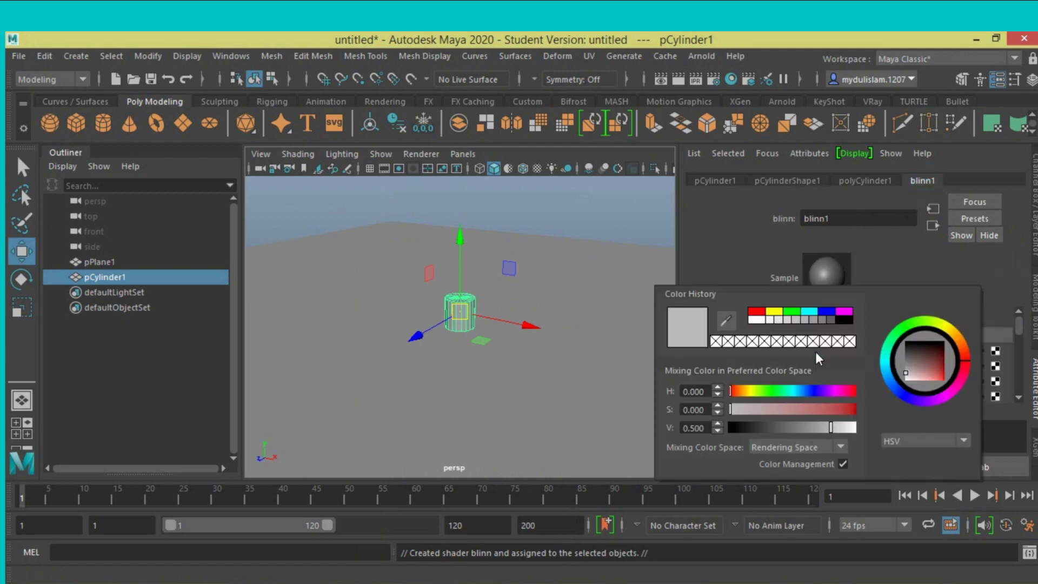
{"action": "left_click", "coordinate": [759, 312]}
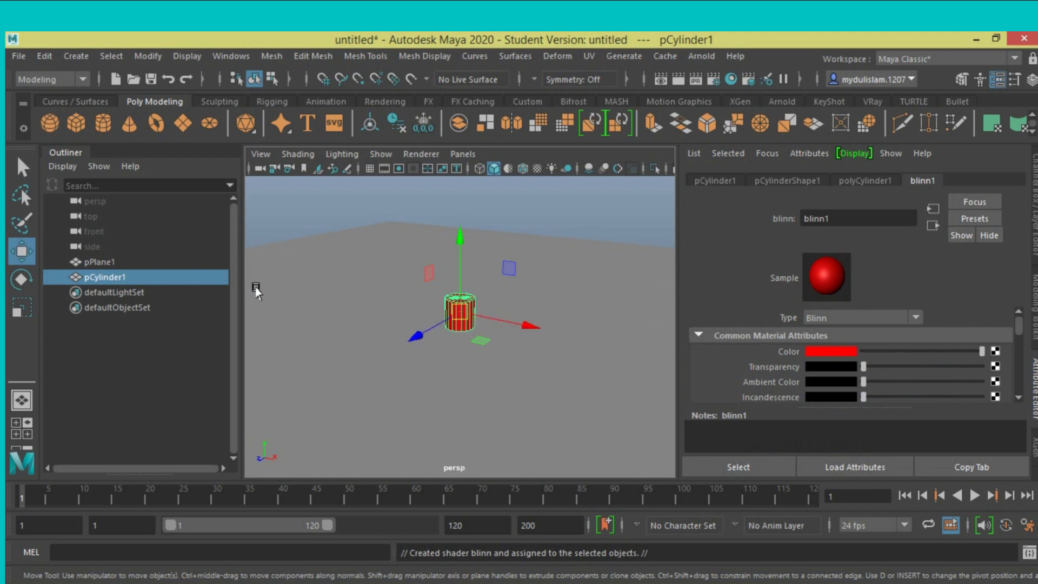
Step: Add a polygon sphere, shrink it, and set it on the plane right of the cylinder
{"action": "left_click", "coordinate": [50, 124]}
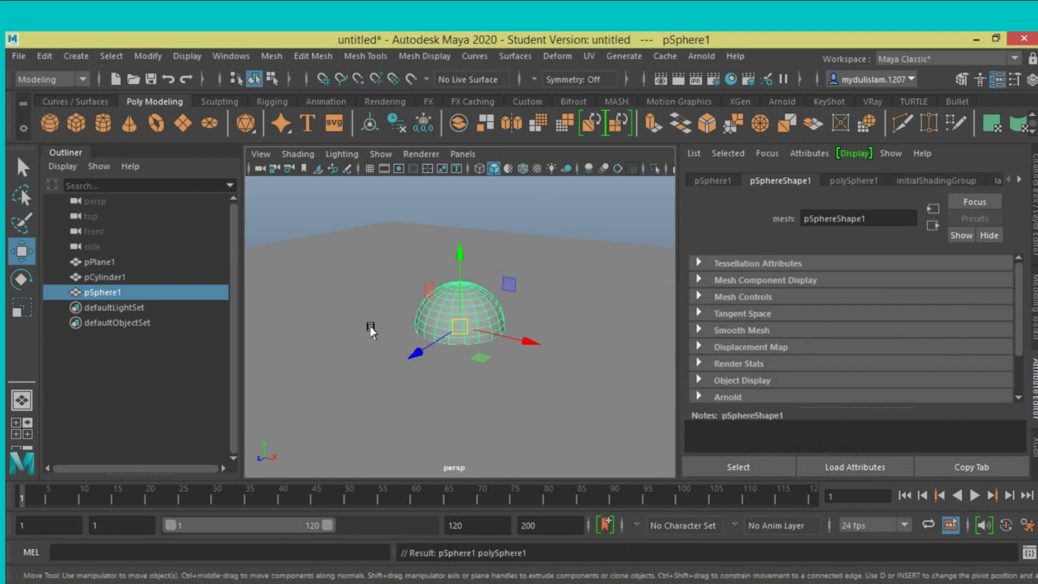
{"action": "left_click_drag", "start_coordinate": [371, 327], "coordinate": [394, 348], "text": "alt"}
{"action": "mouse_move", "coordinate": [524, 342]}
{"action": "left_mouse_down"}
{"action": "mouse_move", "coordinate": [598, 354]}
{"action": "mouse_move", "coordinate": [447, 375]}
{"action": "left_mouse_up"}
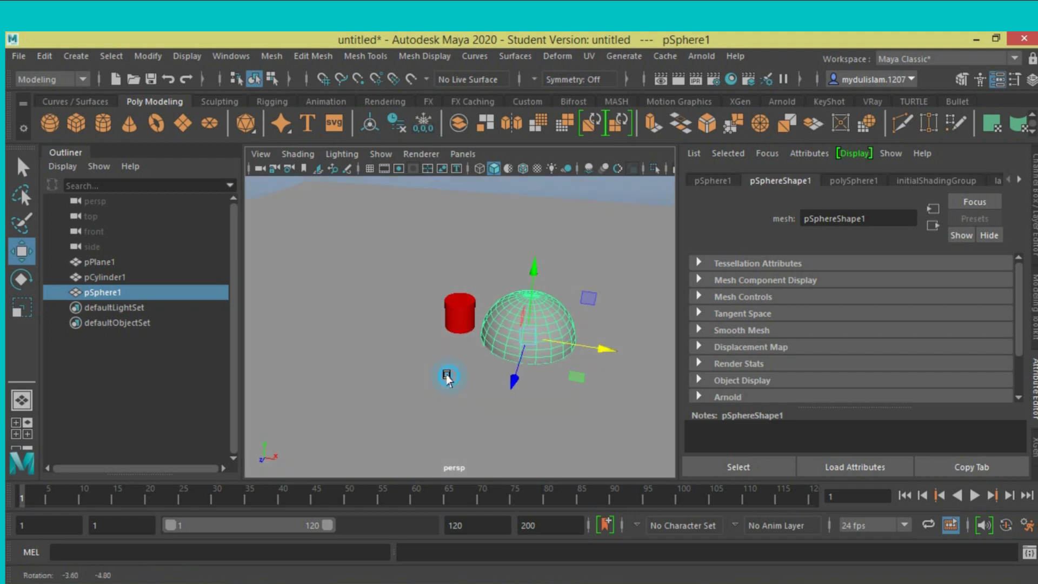
{"action": "left_click", "coordinate": [23, 311]}
{"action": "left_click_drag", "start_coordinate": [518, 340], "coordinate": [464, 348]}
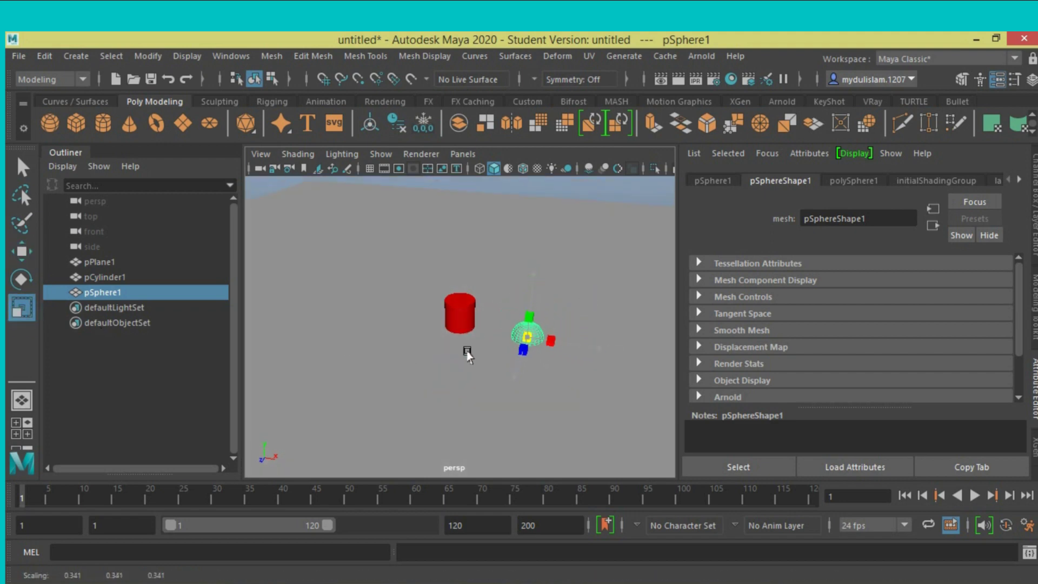
{"action": "key", "text": "w"}
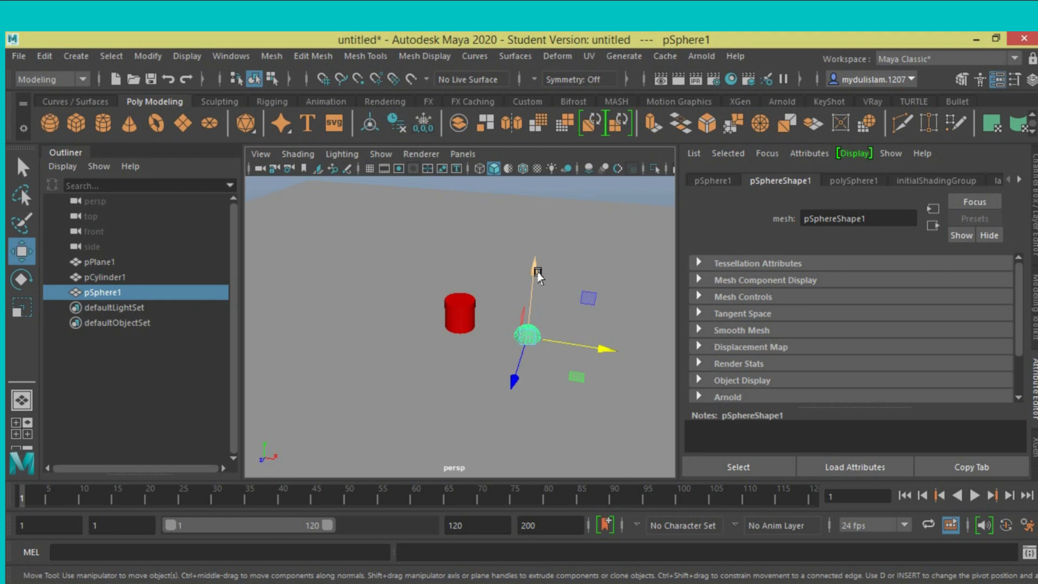
{"action": "left_click_drag", "start_coordinate": [536, 269], "coordinate": [537, 267]}
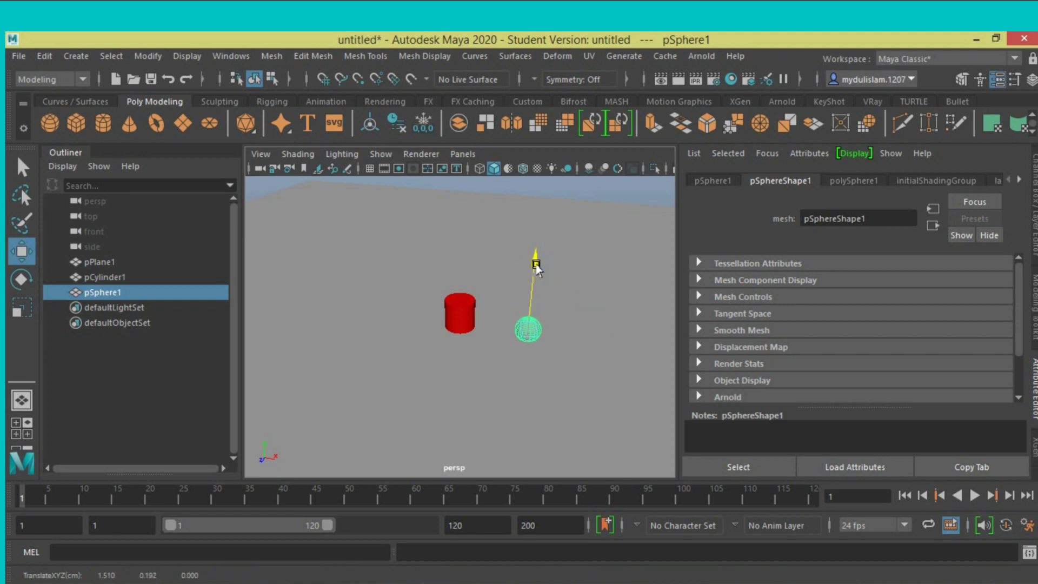
{"action": "left_click_drag", "start_coordinate": [496, 336], "coordinate": [505, 318], "text": "alt"}
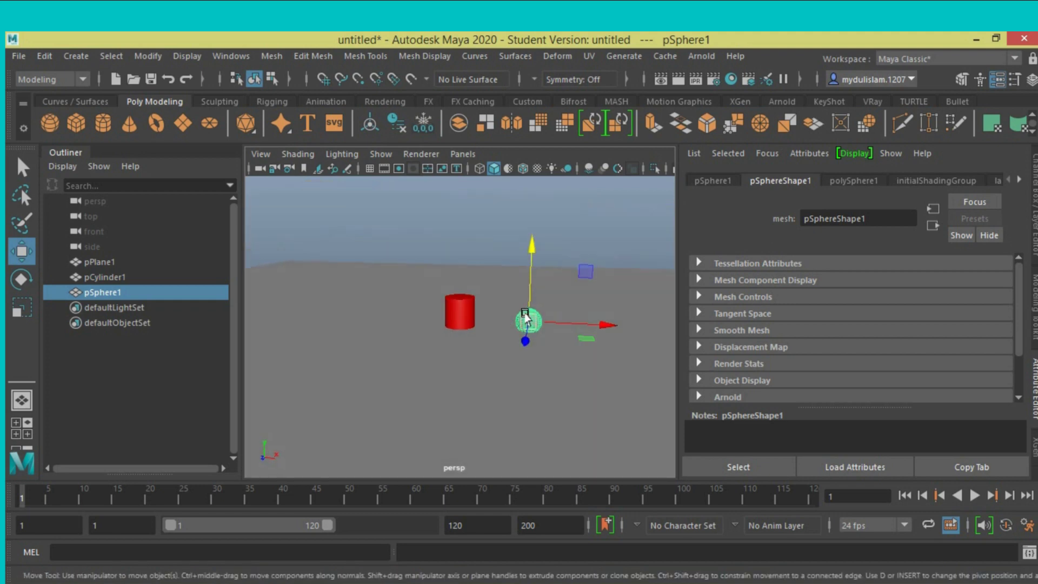
Step: Give the sphere a new Lambert material, lambert2, coloured yellow
{"action": "right_click_drag", "start_coordinate": [525, 319], "coordinate": [528, 569]}
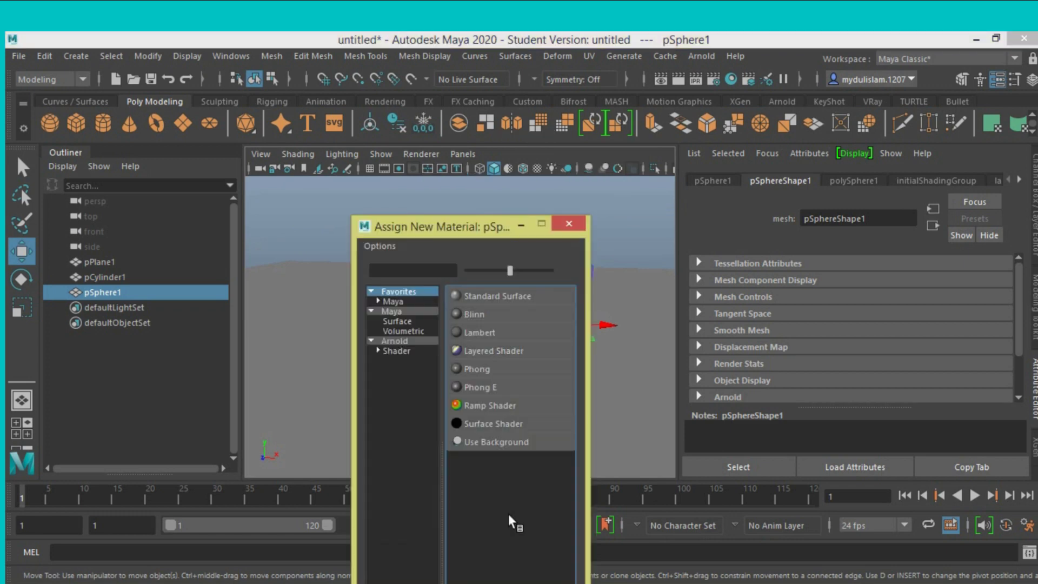
{"action": "left_click", "coordinate": [482, 330]}
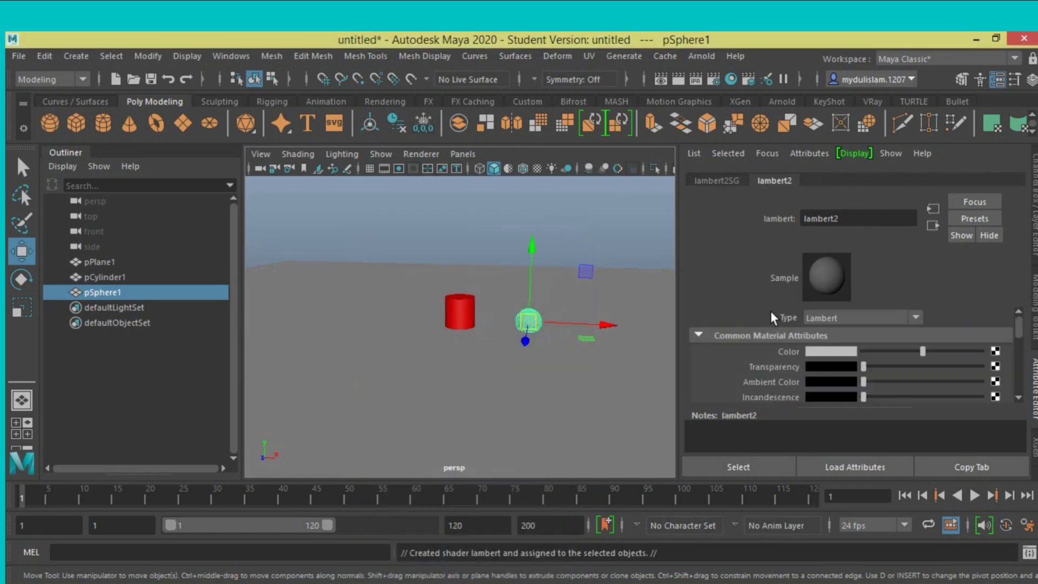
{"action": "left_click", "coordinate": [832, 352]}
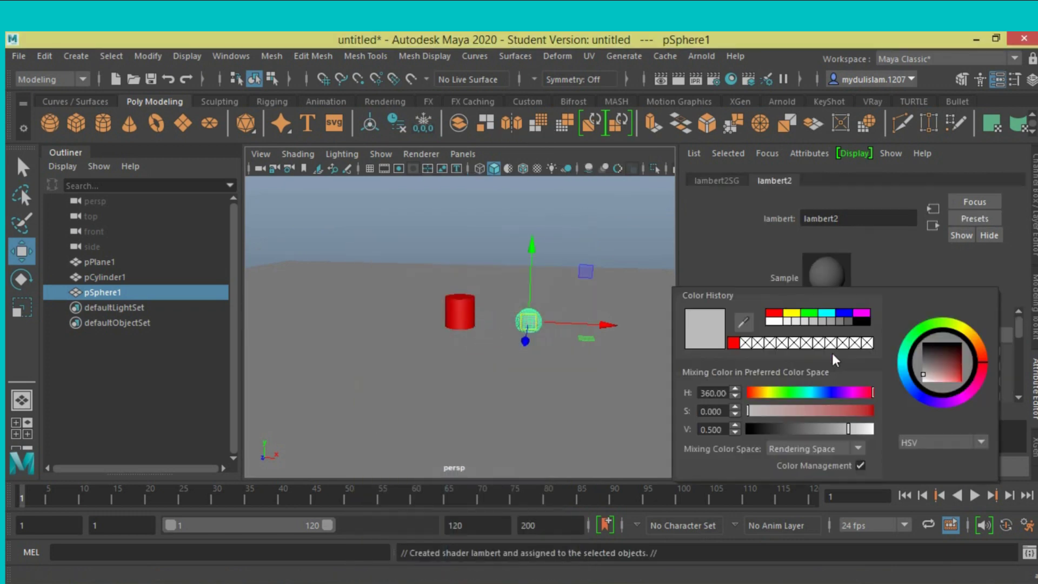
{"action": "left_click", "coordinate": [793, 313]}
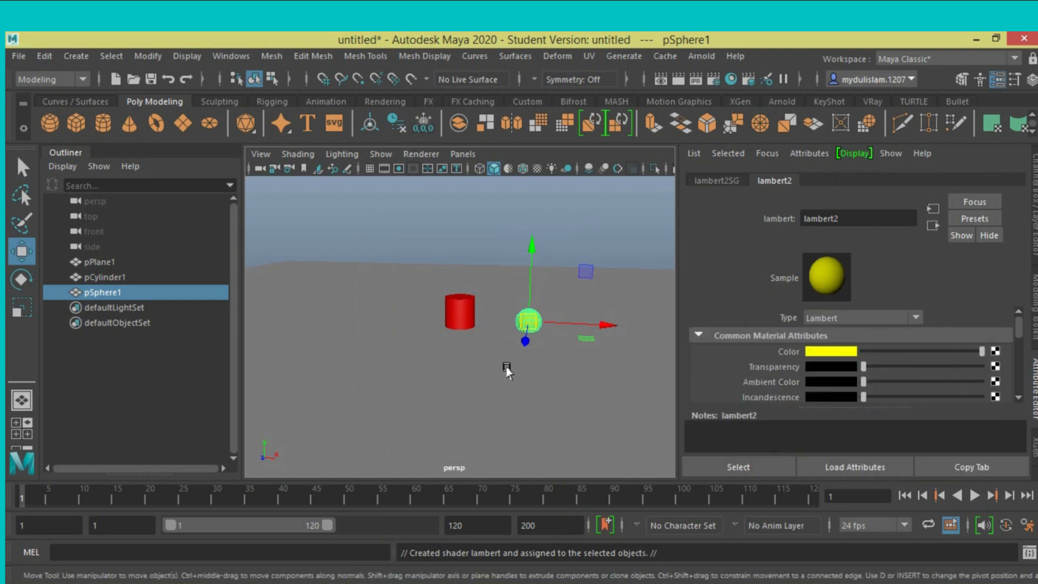
{"action": "left_click_drag", "start_coordinate": [494, 368], "coordinate": [519, 379], "text": "alt"}
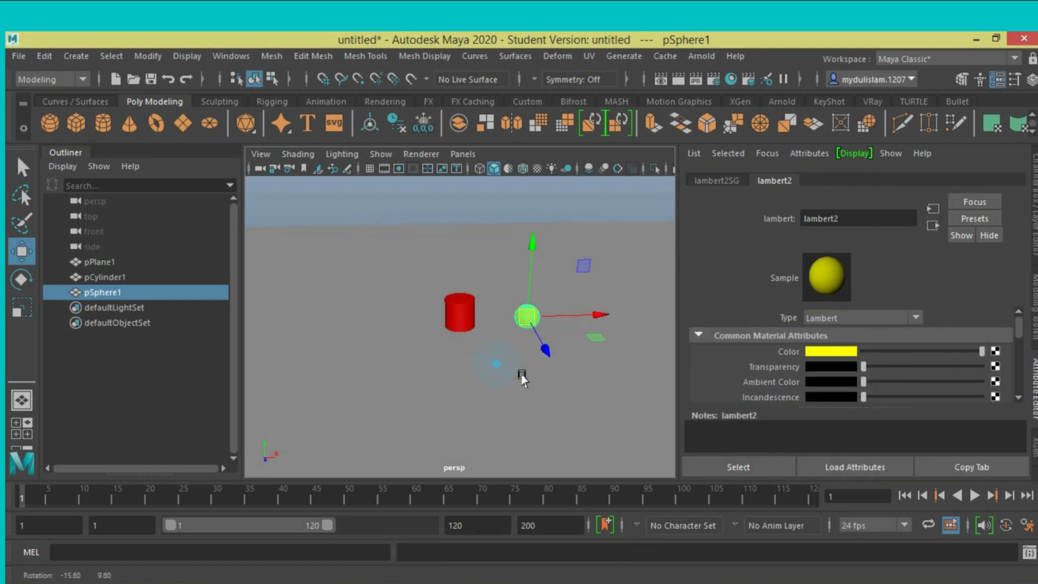
Step: Add a polygon cone scaled to 0.45 between the red cylinder and yellow sphere
{"action": "left_click", "coordinate": [129, 123]}
{"action": "left_click", "coordinate": [443, 307]}
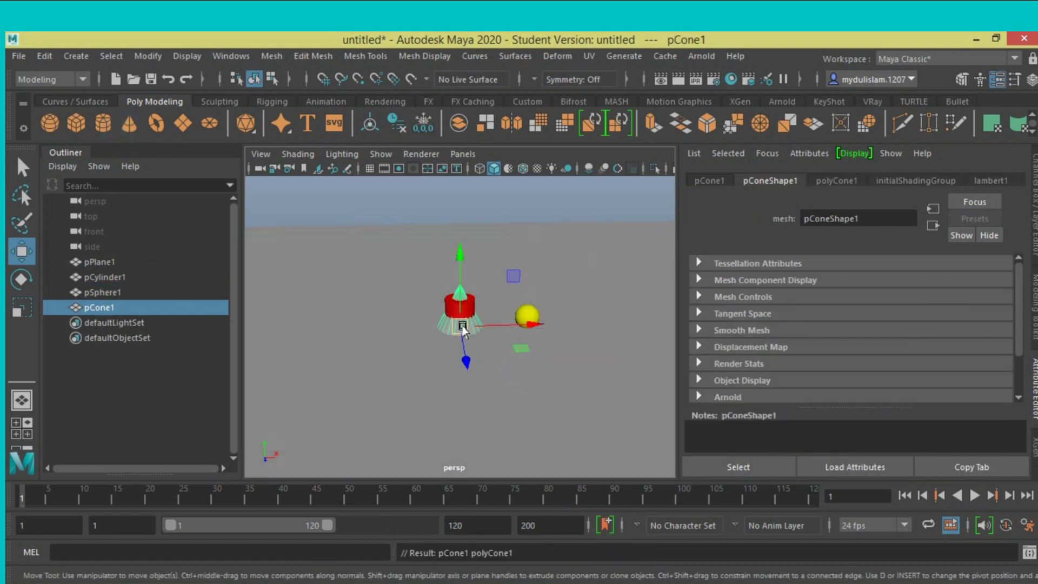
{"action": "left_click", "coordinate": [21, 308]}
{"action": "left_click_drag", "start_coordinate": [459, 326], "coordinate": [425, 338]}
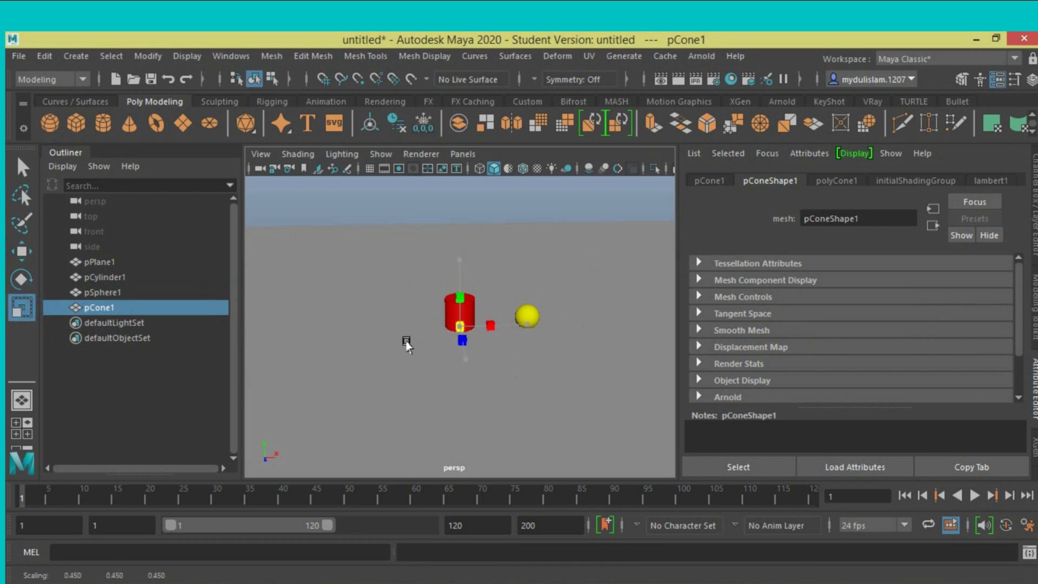
{"action": "key", "text": "w"}
{"action": "mouse_move", "coordinate": [495, 324]}
{"action": "left_mouse_down"}
{"action": "mouse_move", "coordinate": [506, 324]}
{"action": "mouse_move", "coordinate": [483, 269]}
{"action": "mouse_move", "coordinate": [517, 306]}
{"action": "left_mouse_up"}
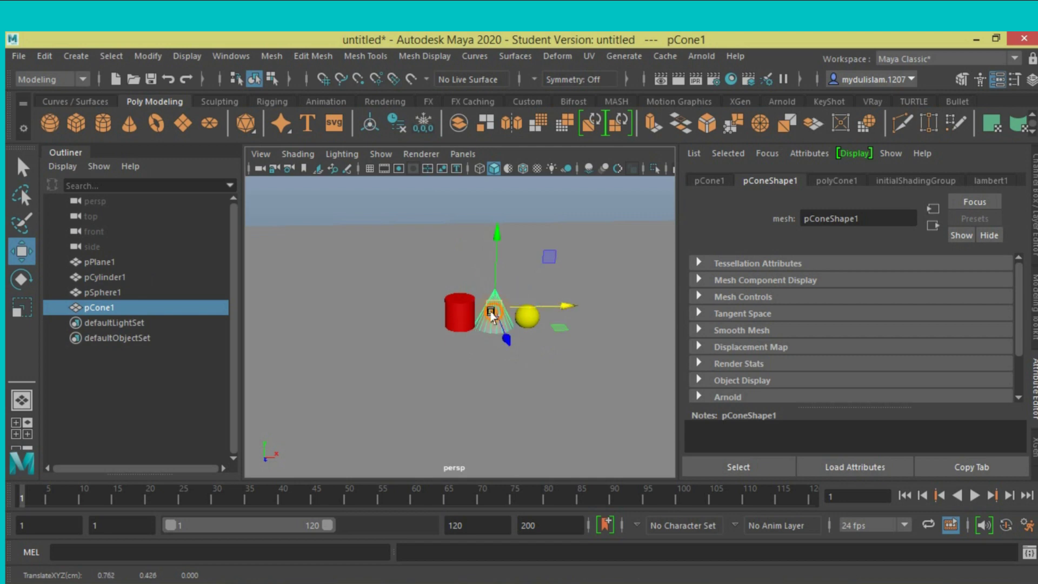
{"action": "right_click_drag", "start_coordinate": [495, 325], "coordinate": [510, 572]}
Step: Give the cone a new blue Phong material, phong1, and show the Channel Box
{"action": "left_click", "coordinate": [510, 570]}
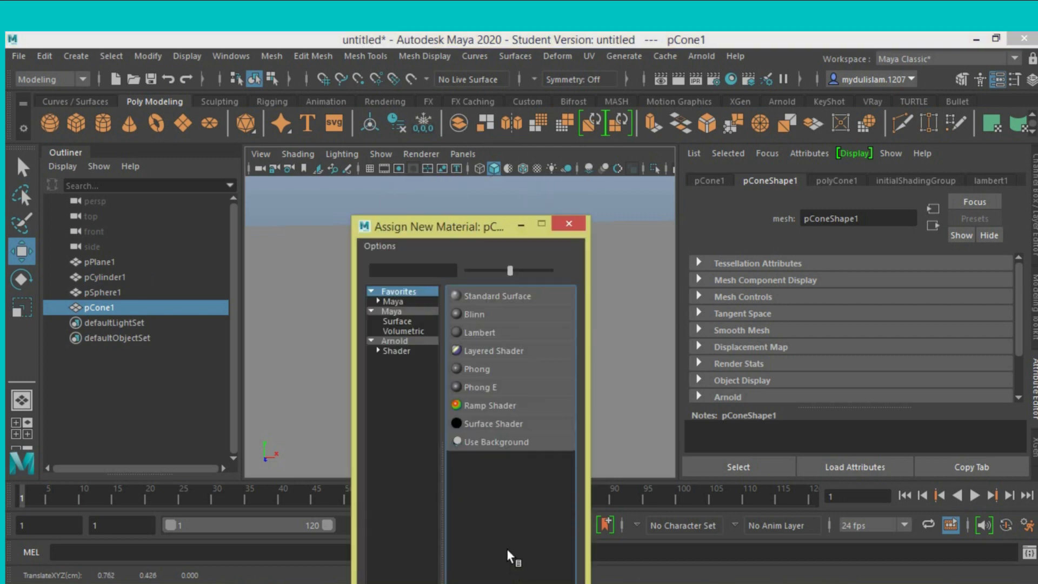
{"action": "left_click", "coordinate": [475, 369]}
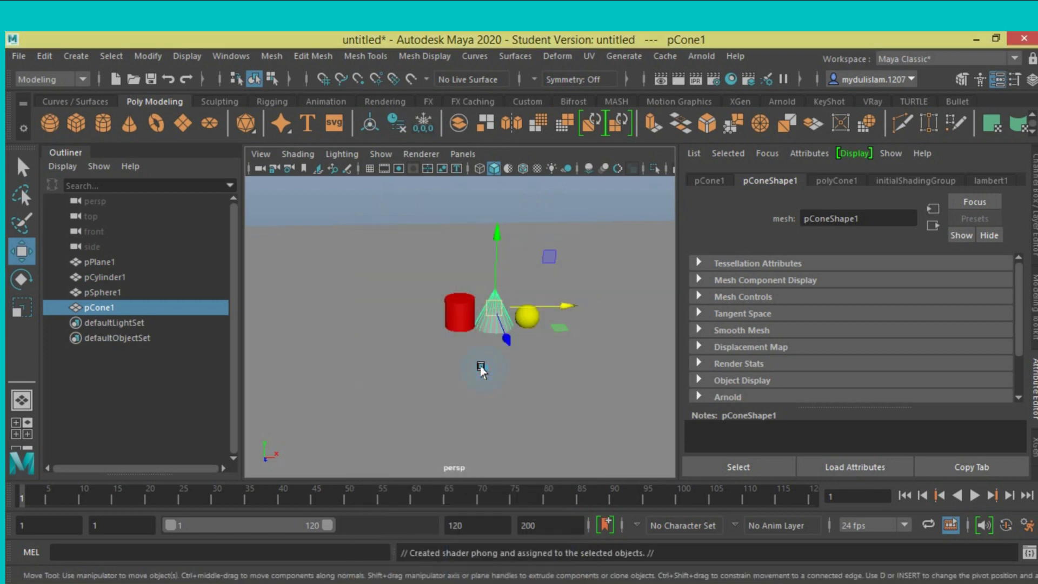
{"action": "left_click", "coordinate": [822, 351]}
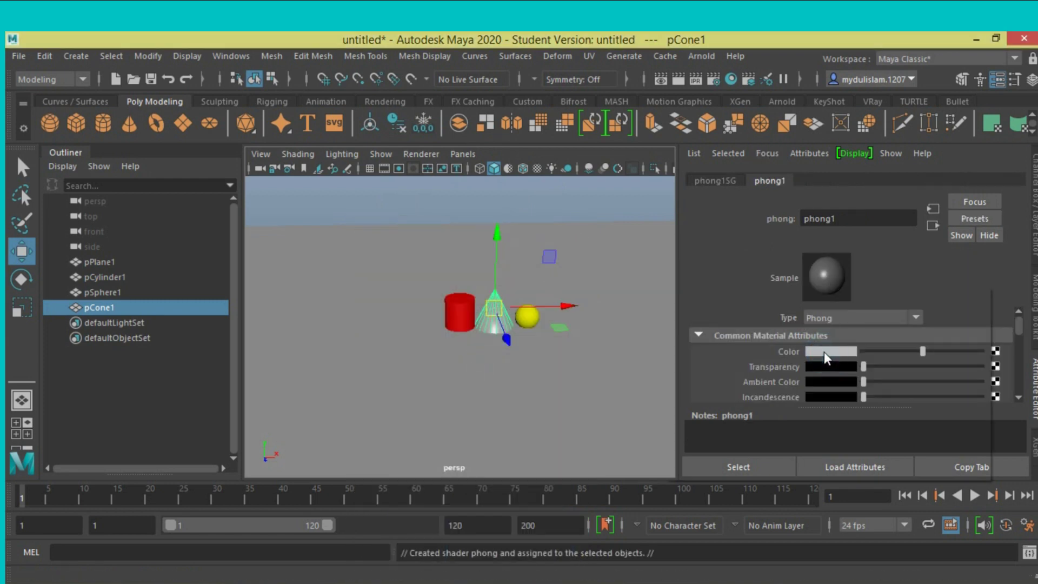
{"action": "left_click", "coordinate": [838, 312]}
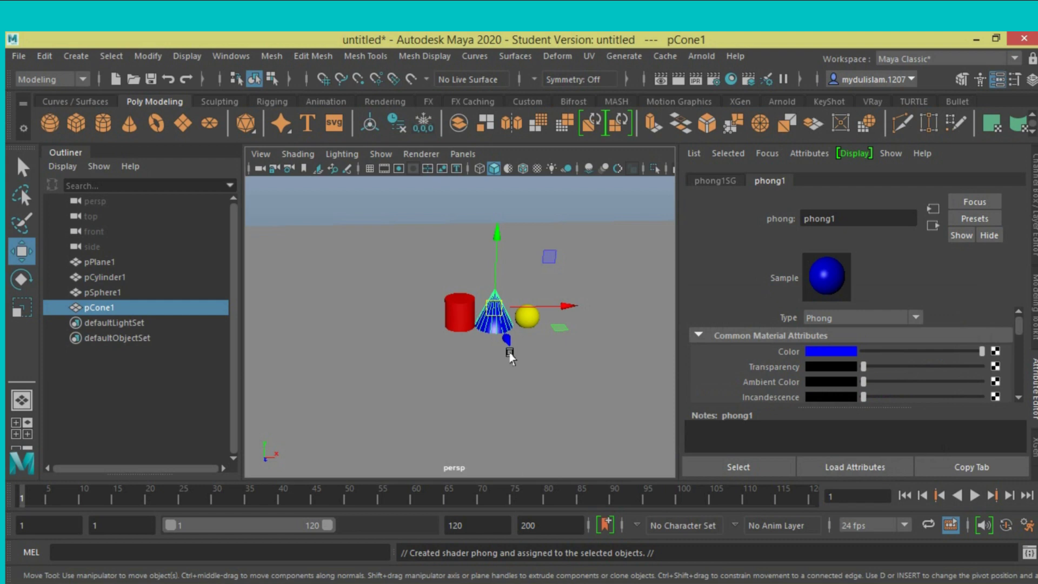
{"action": "key", "text": "ctrl+a"}
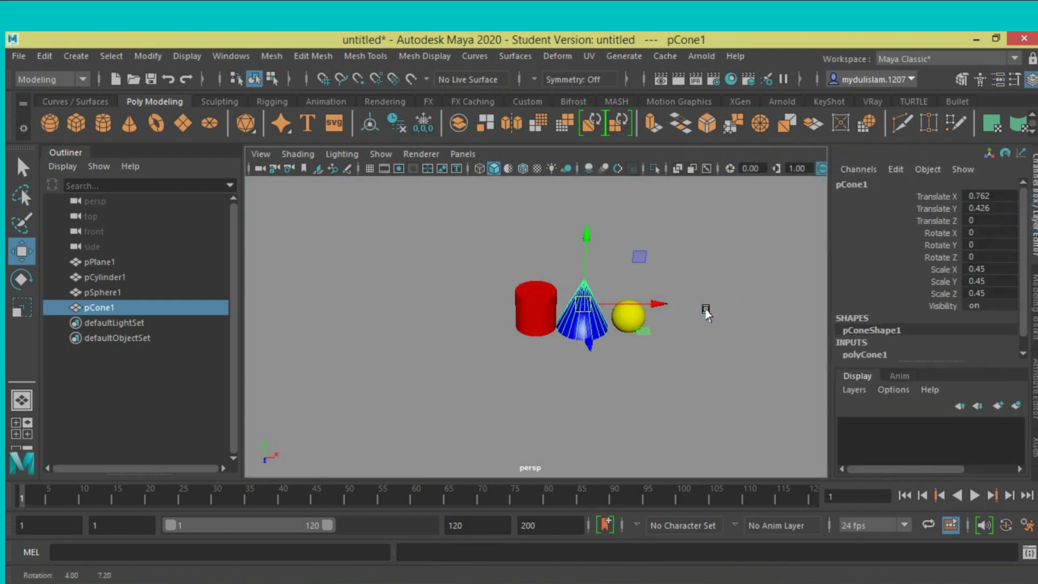
Step: Select the cylinder, cone and sphere and create MASH1 from the FX menu set's MASH menu
{"action": "left_click", "coordinate": [528, 303]}
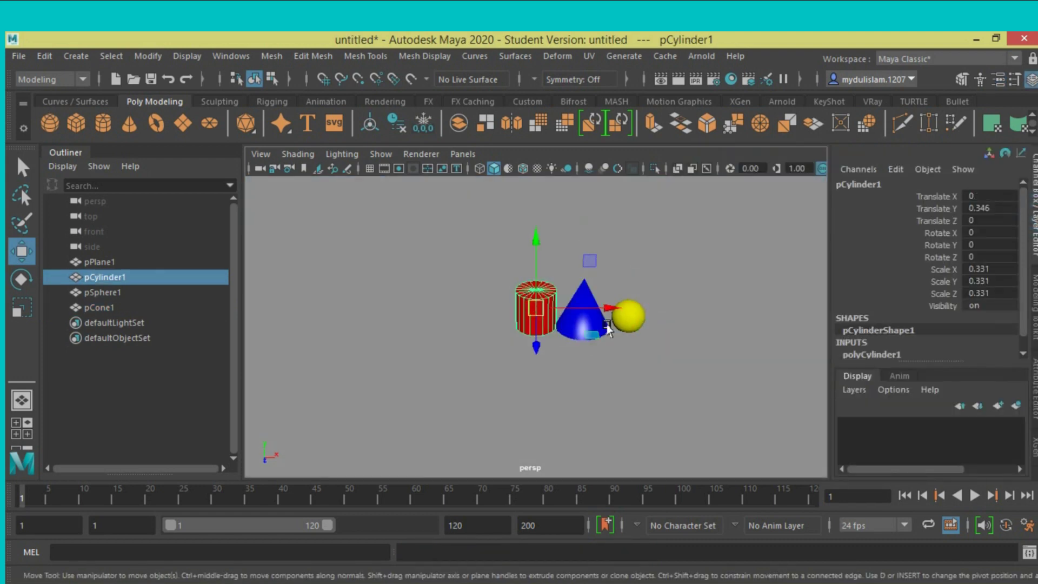
{"action": "left_click", "coordinate": [588, 325], "text": "shift"}
{"action": "left_click", "coordinate": [627, 316], "text": "shift"}
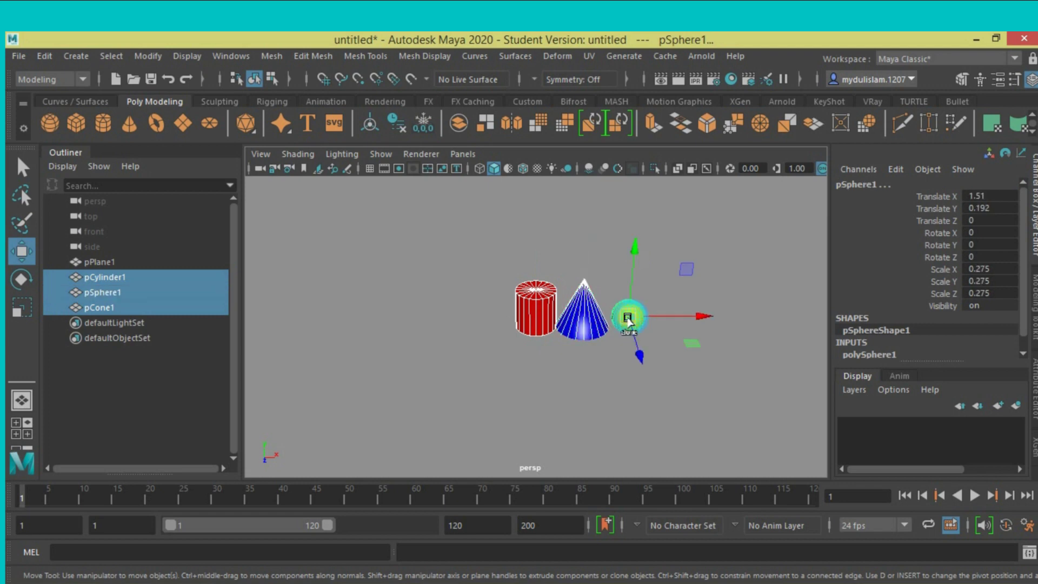
{"action": "left_click", "coordinate": [82, 80]}
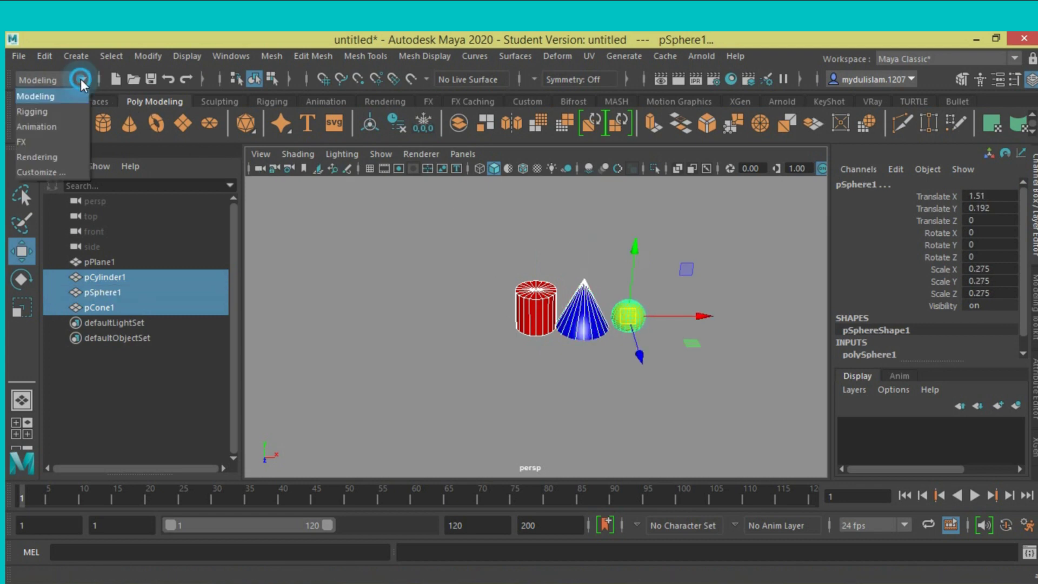
{"action": "left_click", "coordinate": [47, 143]}
{"action": "left_click", "coordinate": [689, 56]}
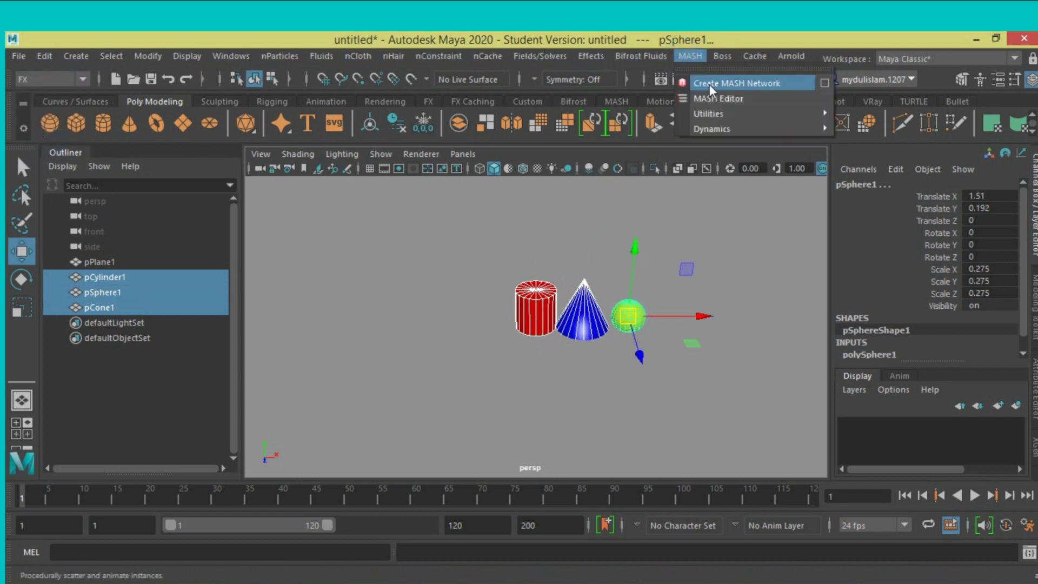
{"action": "left_click", "coordinate": [710, 82]}
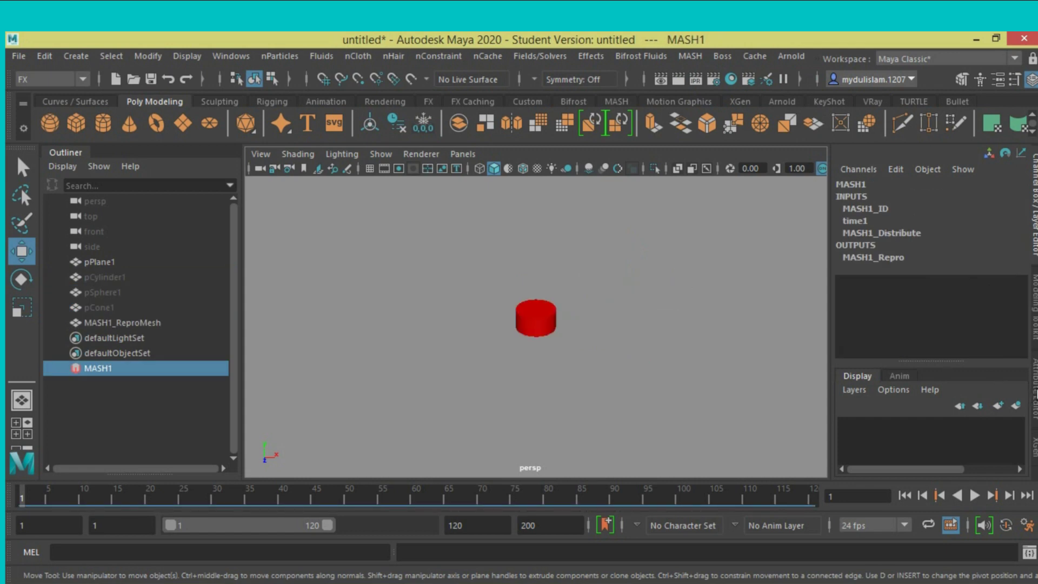
Step: Show MASH1's settings in the Attribute Editor and scroll to its Add Node options
{"action": "left_click", "coordinate": [1034, 389]}
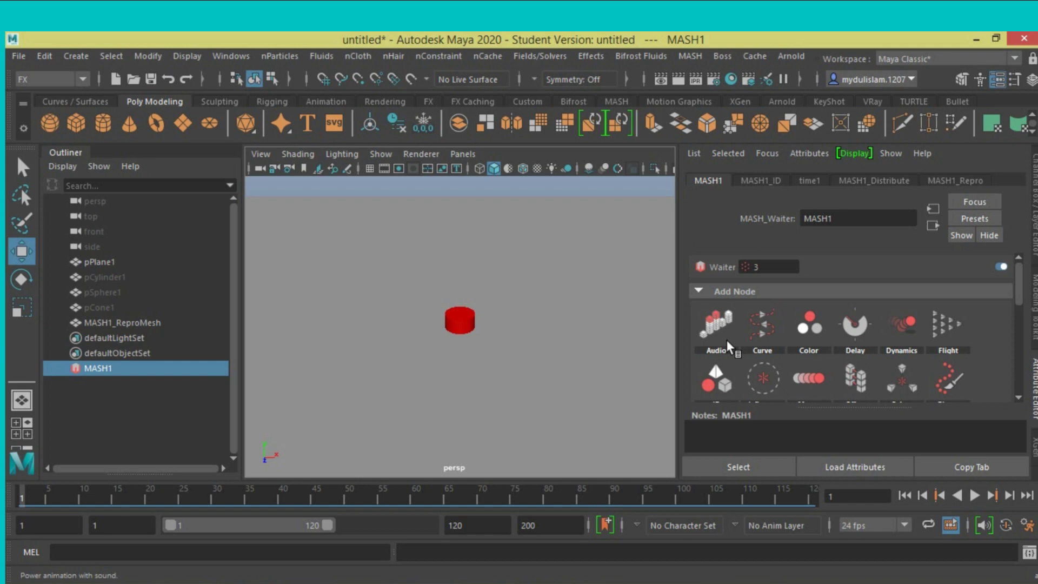
{"action": "left_click_drag", "start_coordinate": [719, 314], "coordinate": [567, 323]}
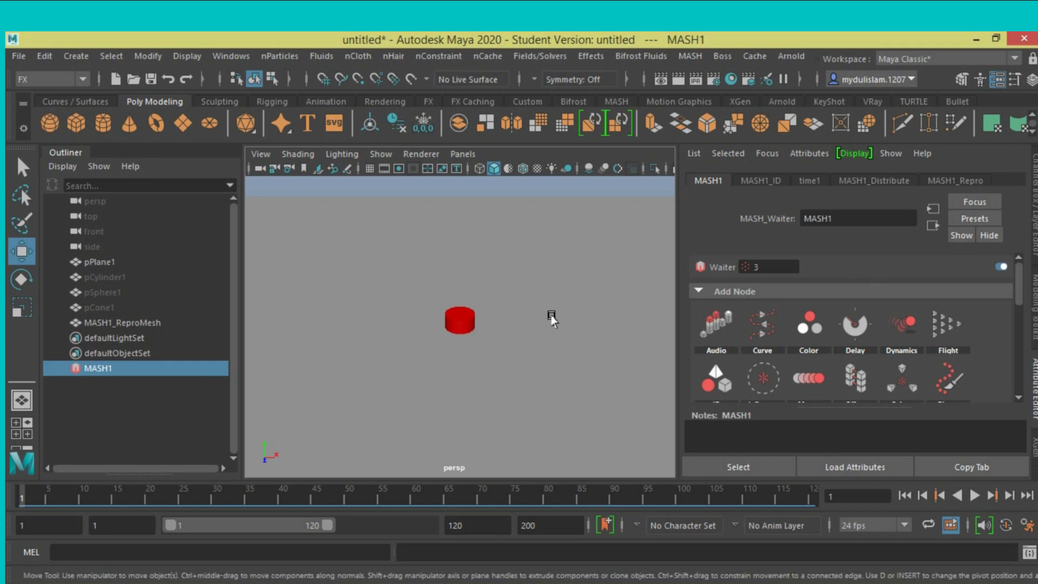
{"action": "scroll", "coordinate": [556, 303], "scroll_direction": "down", "scroll_amount": 2}
{"action": "scroll", "coordinate": [540, 304], "scroll_direction": "down", "scroll_amount": 2}
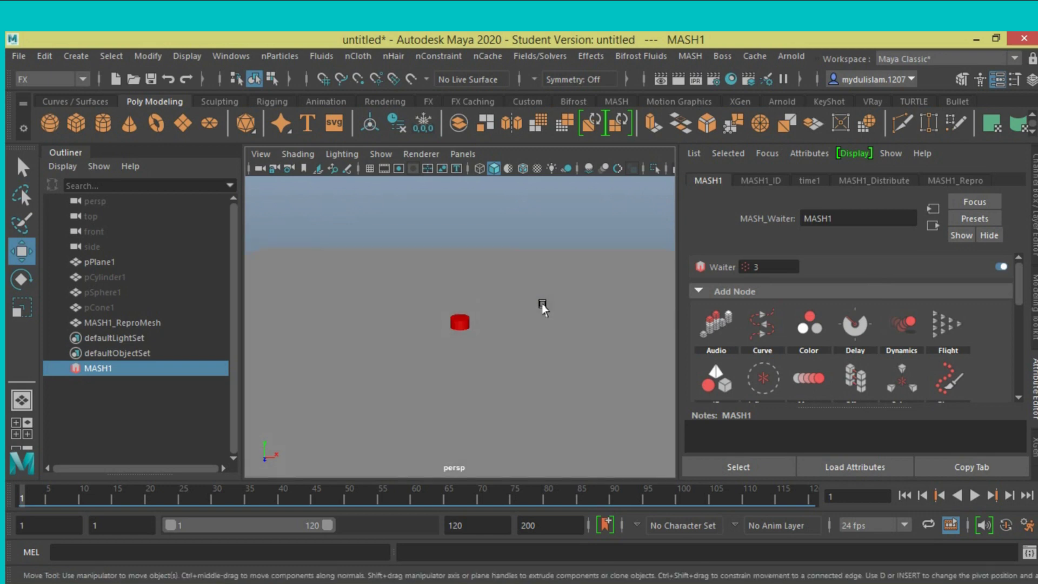
{"action": "scroll", "coordinate": [540, 304], "scroll_direction": "down", "scroll_amount": 2}
{"action": "scroll", "coordinate": [540, 303], "scroll_direction": "down", "scroll_amount": 4}
{"action": "scroll", "coordinate": [540, 303], "scroll_direction": "up", "scroll_amount": 4}
{"action": "left_click_drag", "start_coordinate": [540, 304], "coordinate": [537, 313], "text": "alt"}
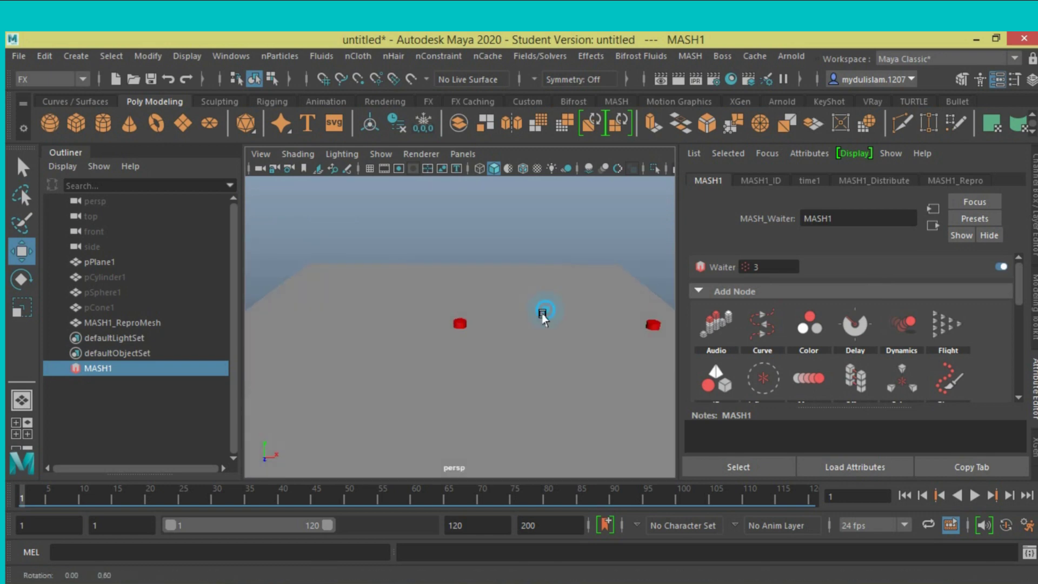
{"action": "scroll", "coordinate": [542, 322], "scroll_direction": "up", "scroll_amount": 3}
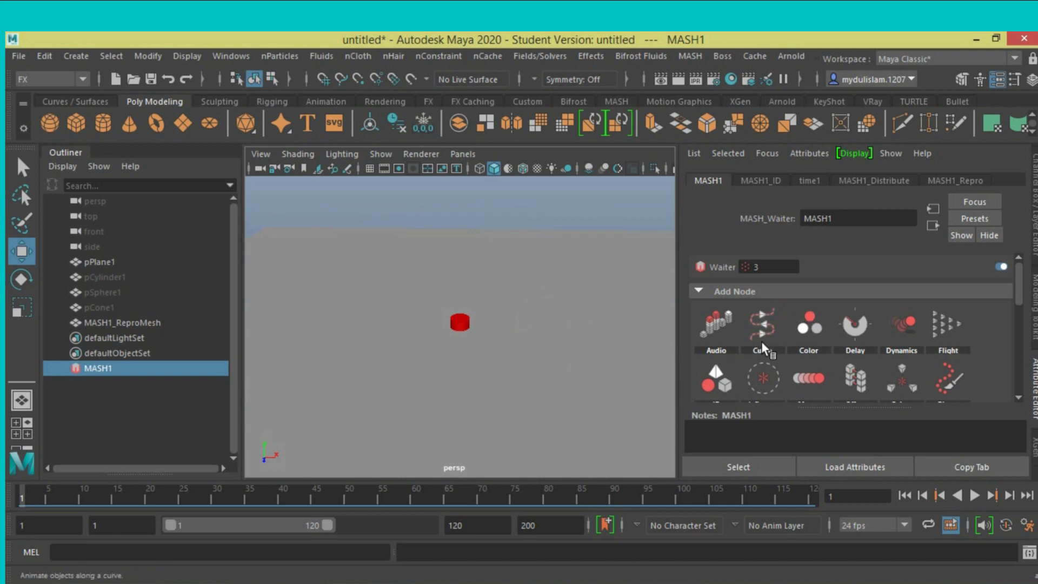
{"action": "scroll", "coordinate": [741, 334], "scroll_direction": "down", "scroll_amount": 2}
{"action": "scroll", "coordinate": [723, 326], "scroll_direction": "down", "scroll_amount": 2}
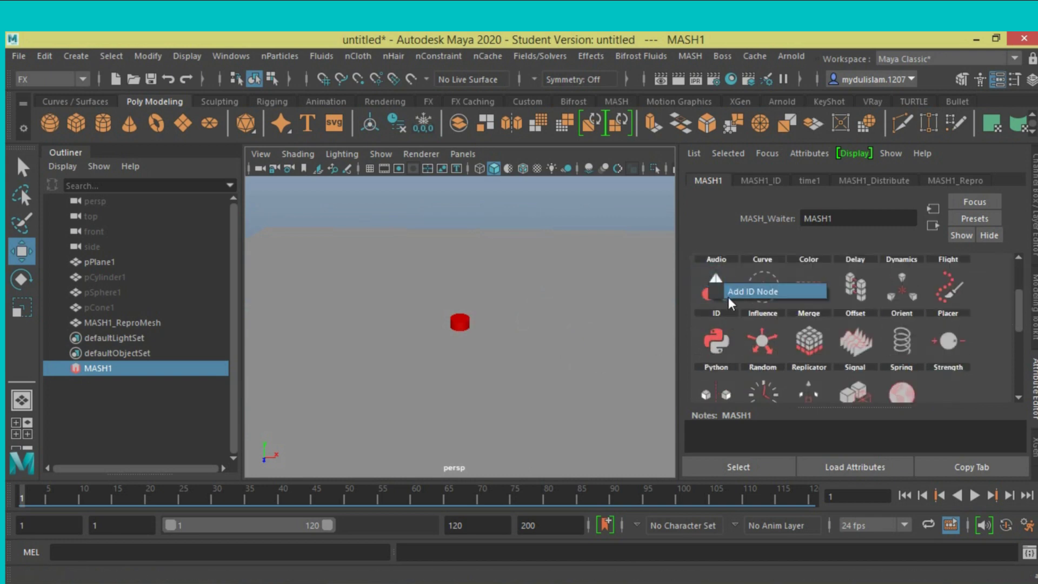
Step: Add an ID node to MASH1 with ID Type set to Random
{"action": "left_click", "coordinate": [714, 287]}
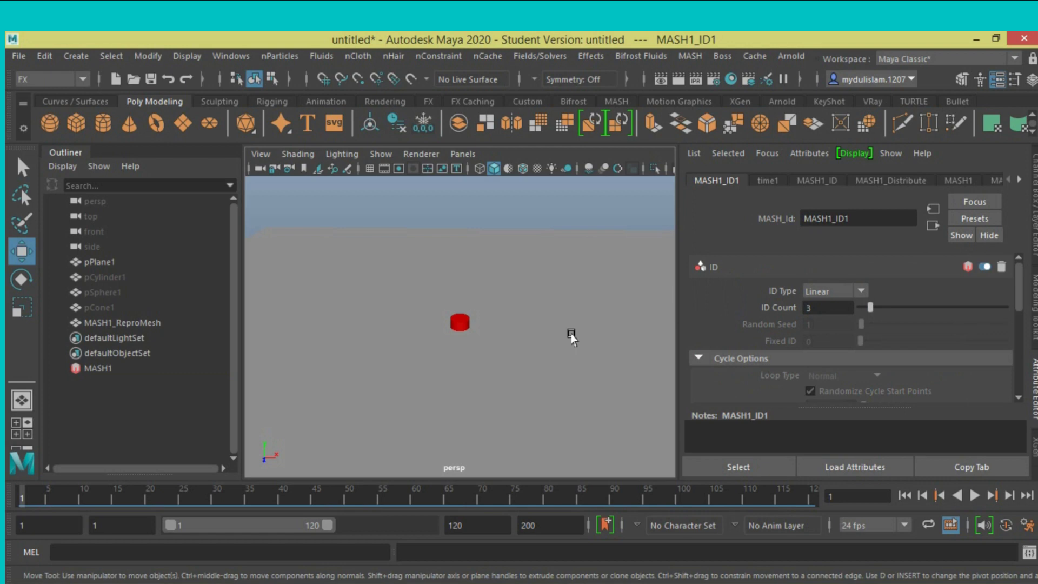
{"action": "left_click", "coordinate": [862, 290]}
{"action": "left_click", "coordinate": [828, 323]}
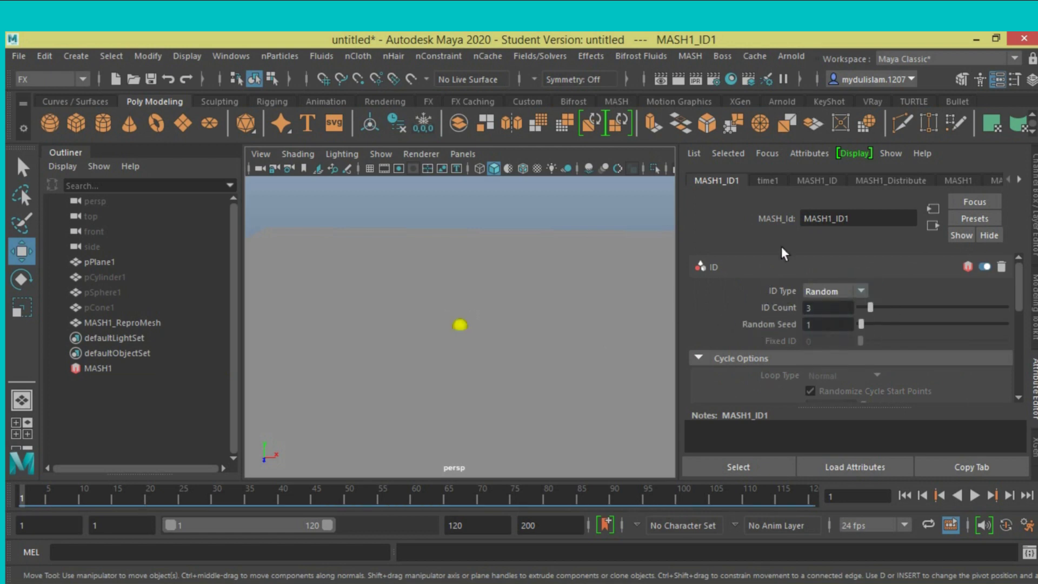
{"action": "left_click", "coordinate": [891, 180]}
{"action": "type", "text": "100"}
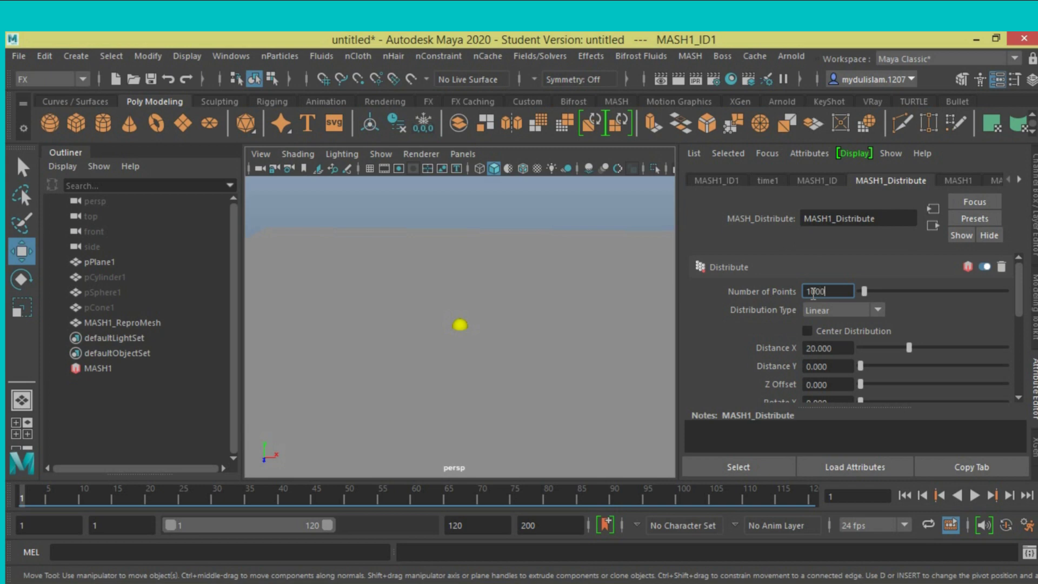
Step: Scatter 1000 points with Mesh distribution, using pPlane1 as the Input Mesh
{"action": "key", "text": "Return"}
{"action": "left_click", "coordinate": [877, 314]}
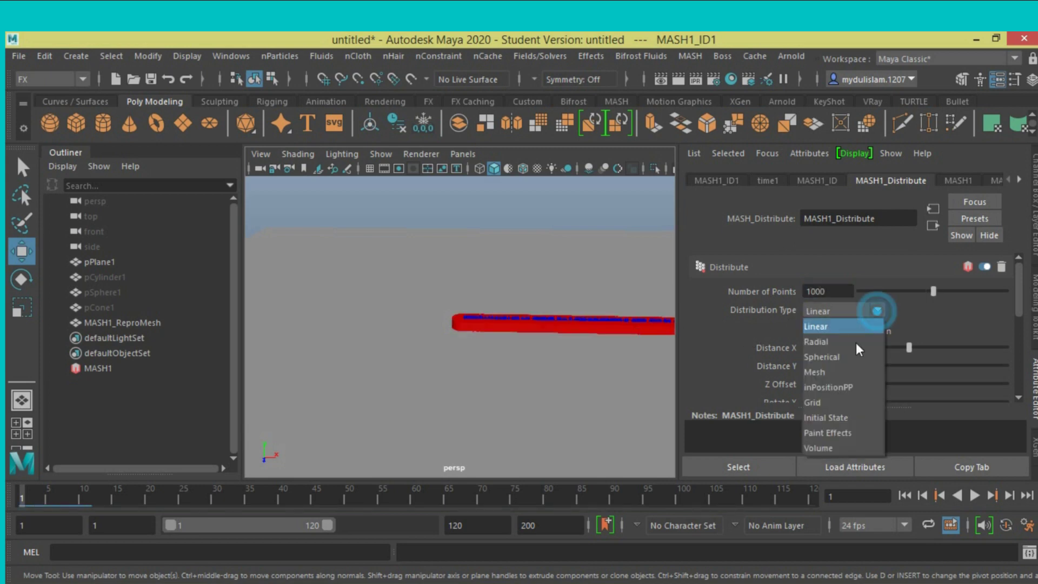
{"action": "left_click", "coordinate": [839, 373]}
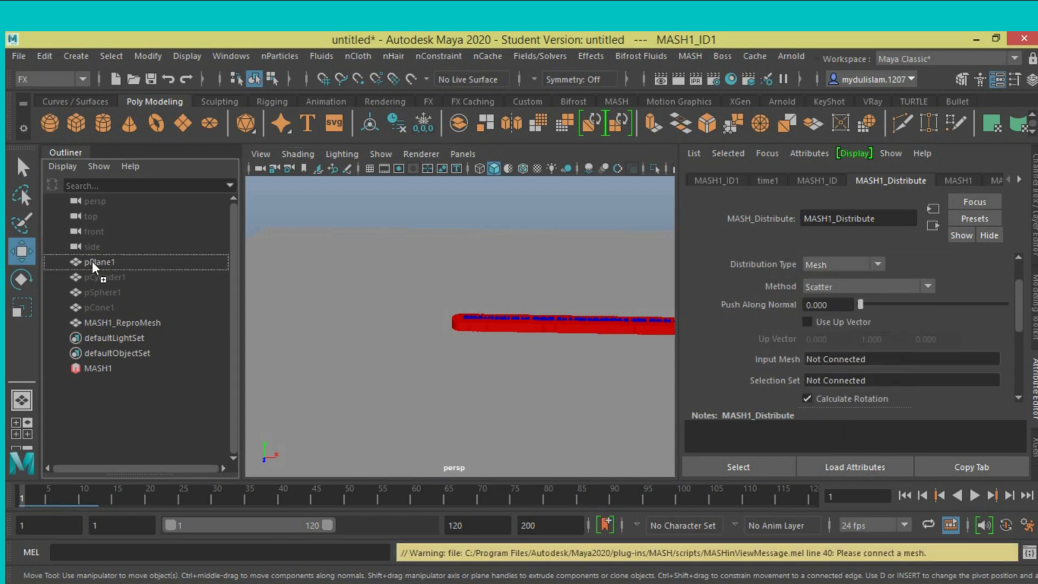
{"action": "left_click_drag", "start_coordinate": [91, 258], "coordinate": [434, 326]}
{"action": "left_click_drag", "start_coordinate": [793, 359], "coordinate": [816, 359]}
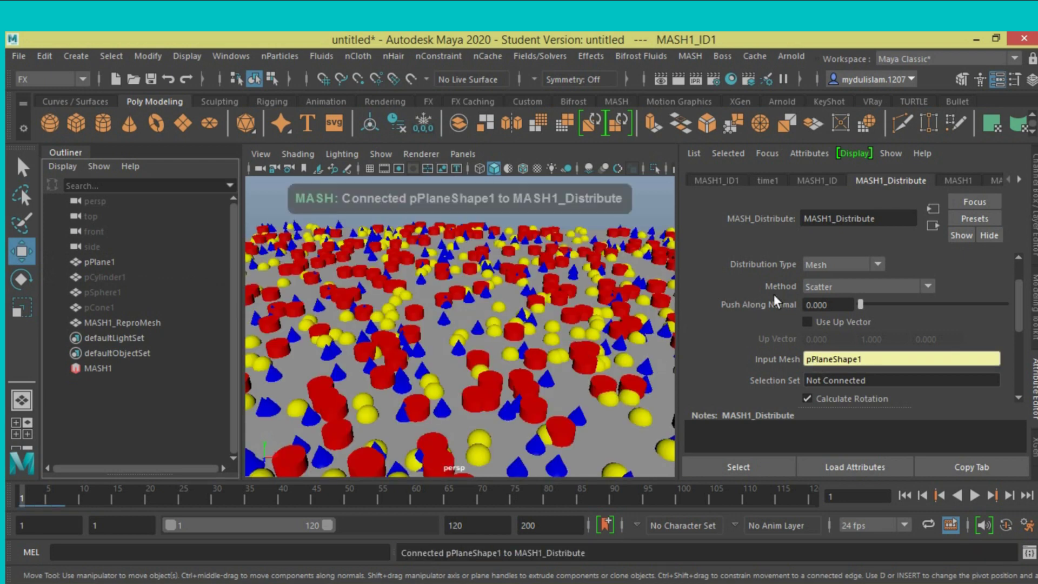
Step: Add a Visibility node to the MASH1 network
{"action": "left_click", "coordinate": [960, 178]}
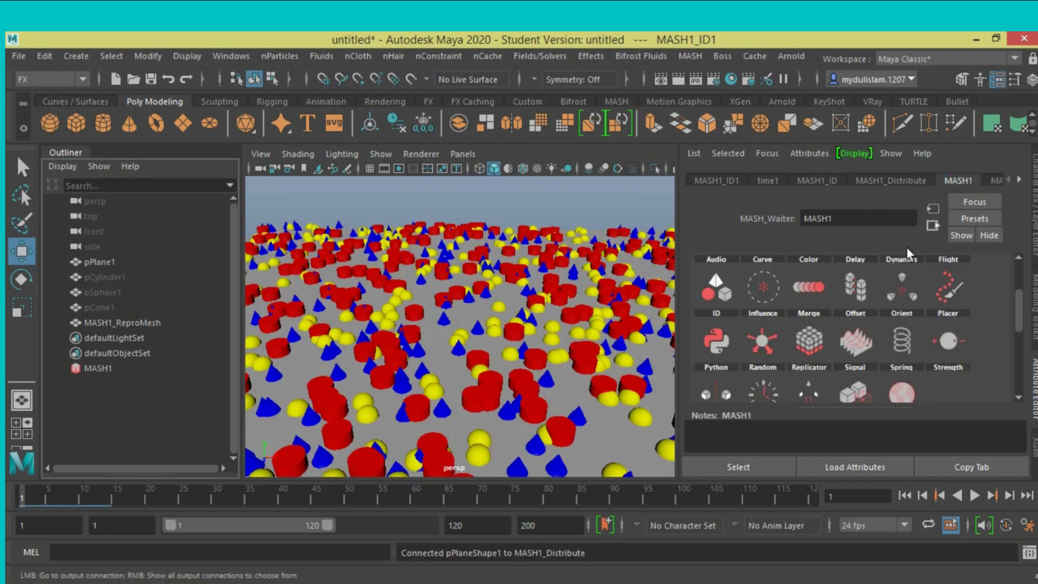
{"action": "scroll", "coordinate": [757, 328], "scroll_direction": "down", "scroll_amount": 3}
{"action": "scroll", "coordinate": [757, 329], "scroll_direction": "down", "scroll_amount": 1}
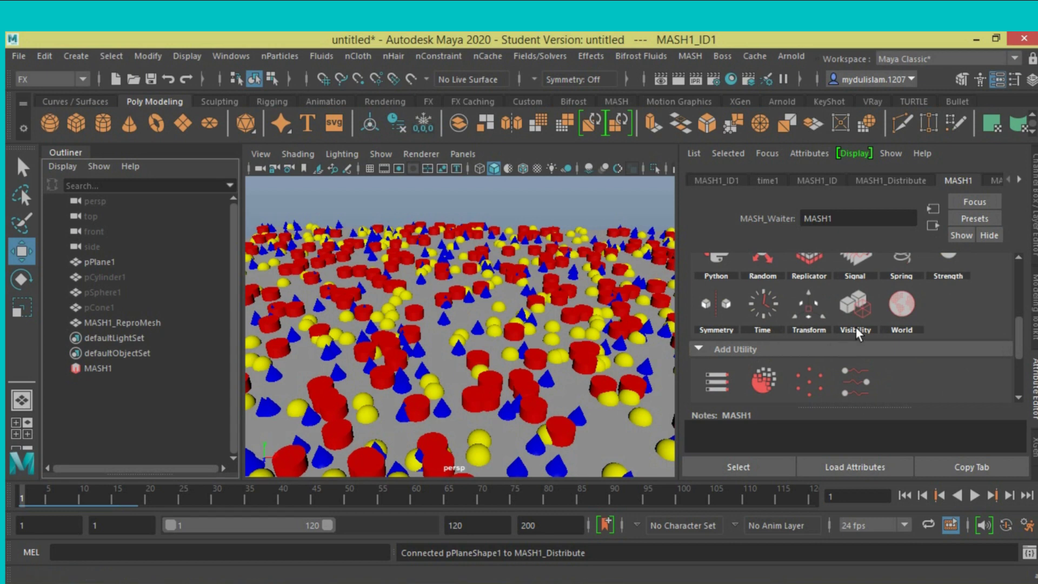
{"action": "left_click", "coordinate": [881, 316]}
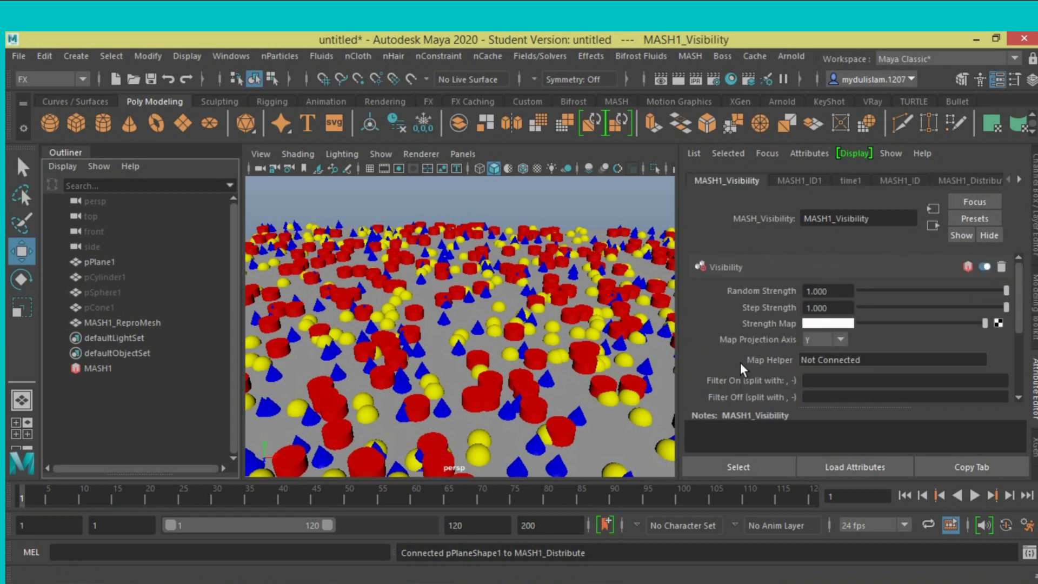
Step: Create a new falloff object, Falloff_MASH1_Visibility, for the Visibility node
{"action": "scroll", "coordinate": [741, 363], "scroll_direction": "down", "scroll_amount": 2}
{"action": "scroll", "coordinate": [746, 321], "scroll_direction": "down", "scroll_amount": 3}
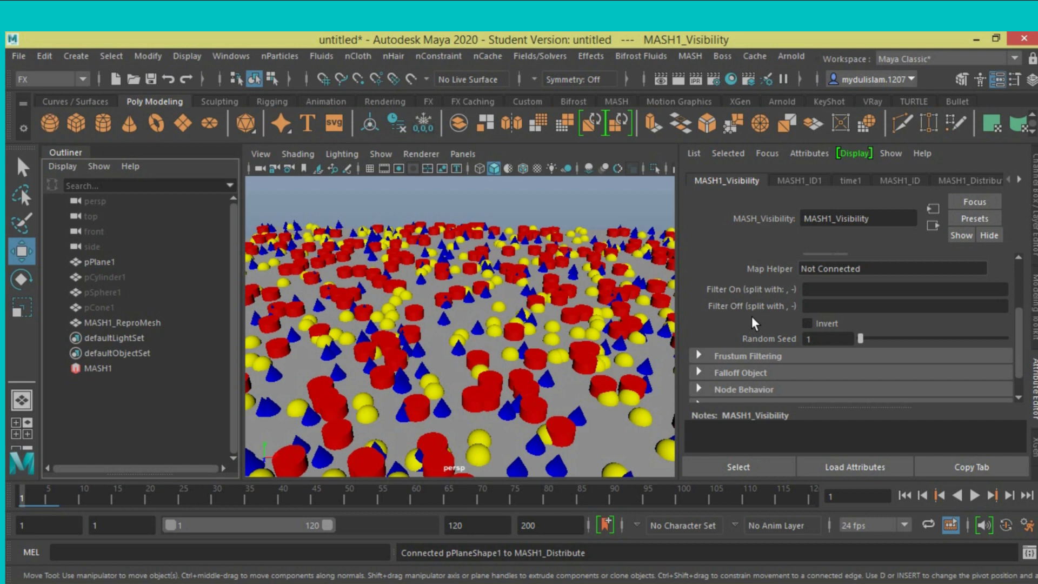
{"action": "left_click", "coordinate": [696, 342]}
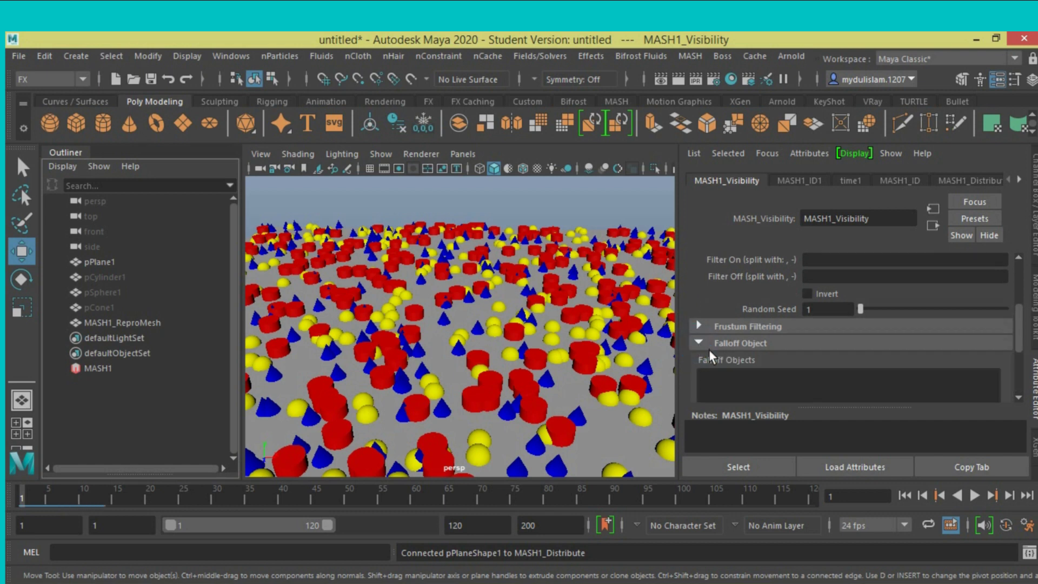
{"action": "scroll", "coordinate": [709, 349], "scroll_direction": "down", "scroll_amount": 2}
{"action": "left_click", "coordinate": [741, 354]}
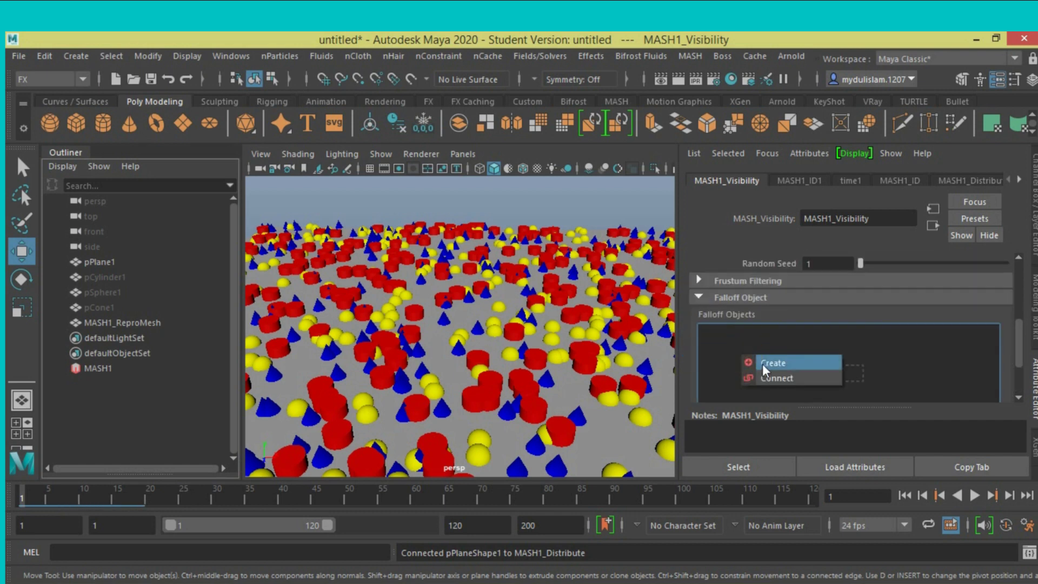
{"action": "left_click", "coordinate": [764, 364]}
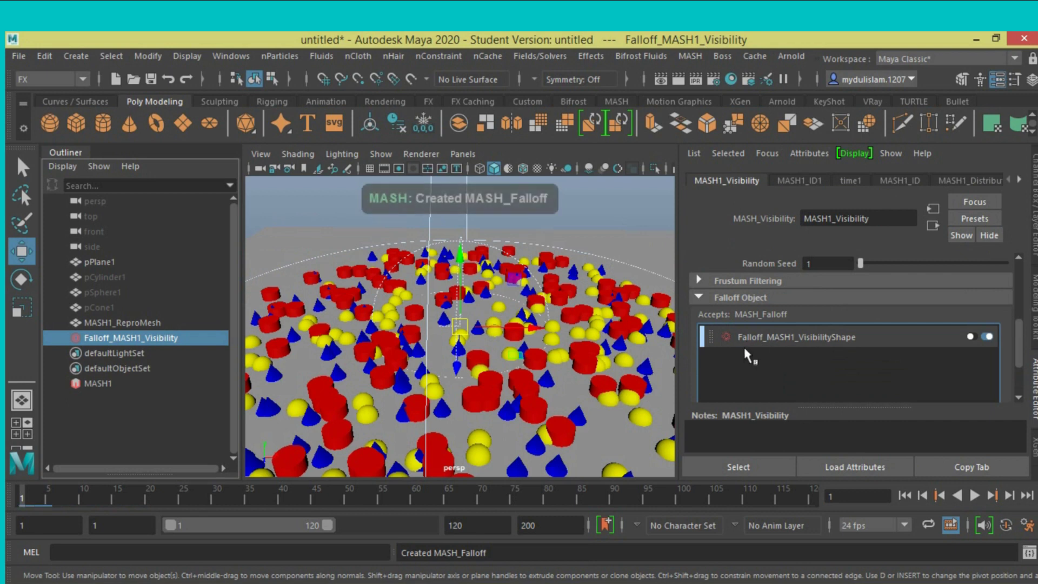
Step: Scale the falloff sphere down to 2.5 and turn on wireframe-on-shaded in the viewport
{"action": "left_click", "coordinate": [133, 336]}
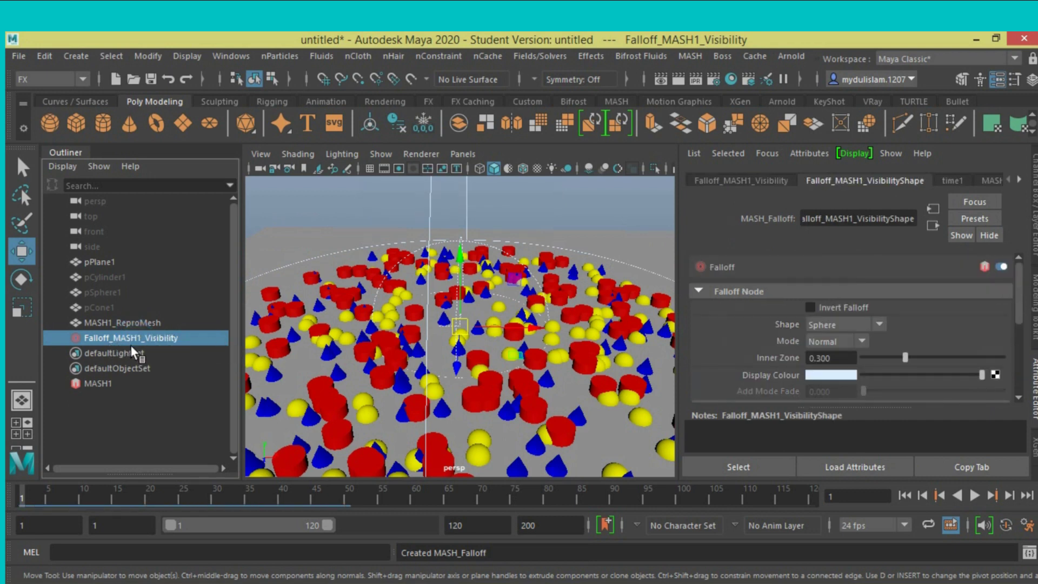
{"action": "left_click", "coordinate": [26, 314]}
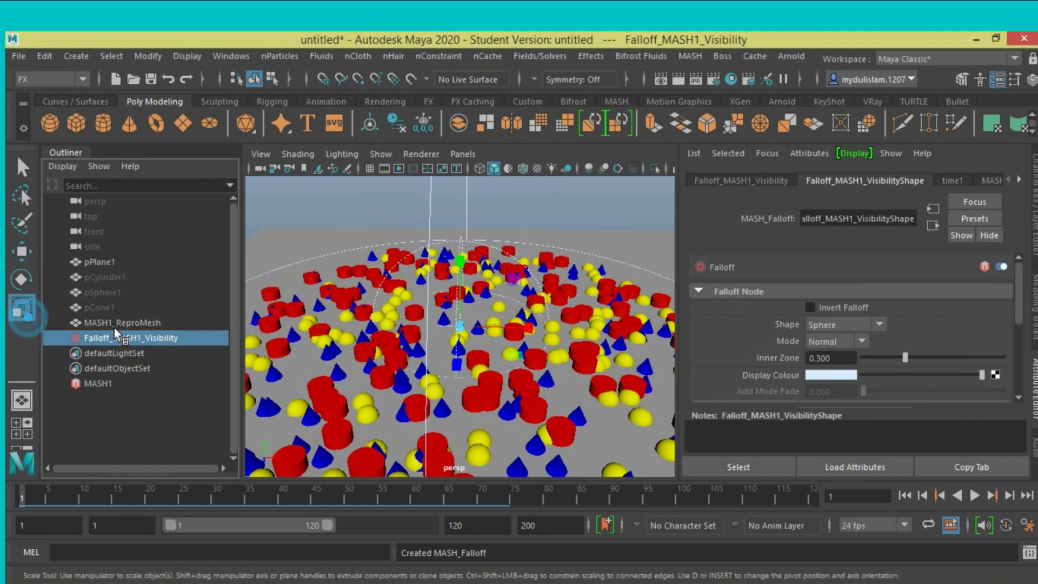
{"action": "left_click_drag", "start_coordinate": [460, 331], "coordinate": [426, 344]}
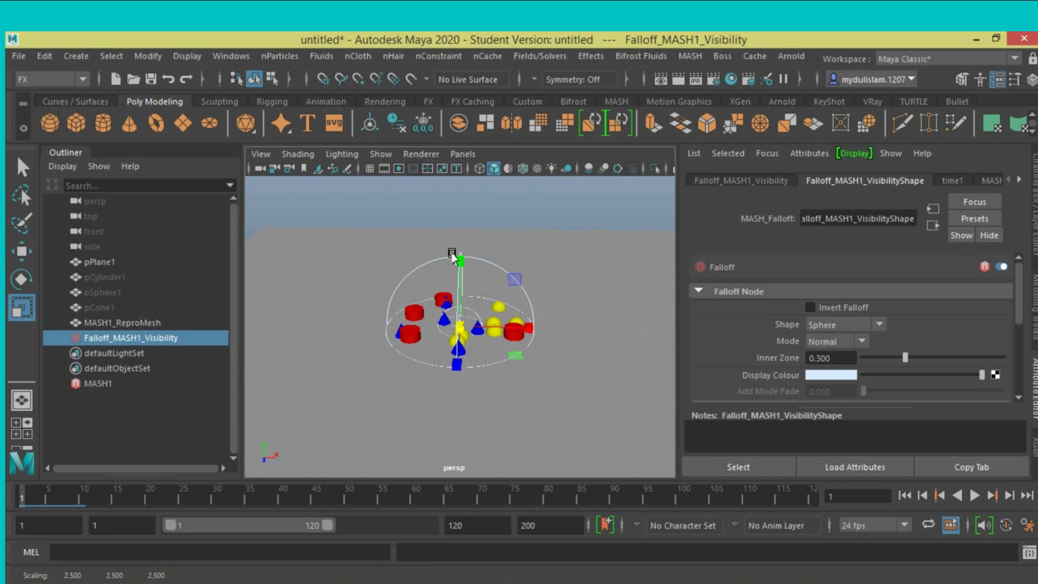
{"action": "left_click", "coordinate": [522, 168]}
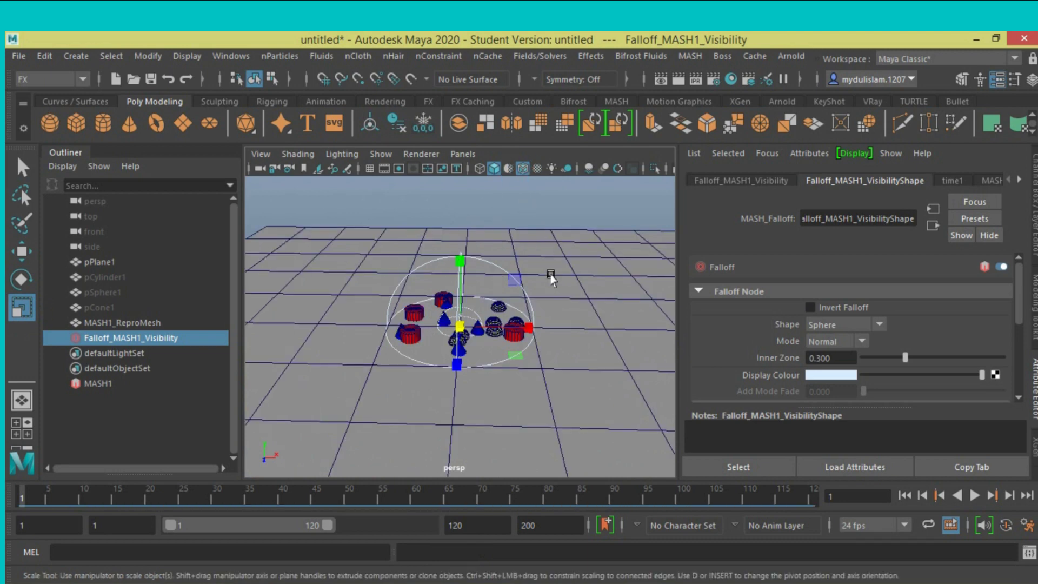
{"action": "left_click_drag", "start_coordinate": [555, 278], "coordinate": [545, 277], "text": "alt"}
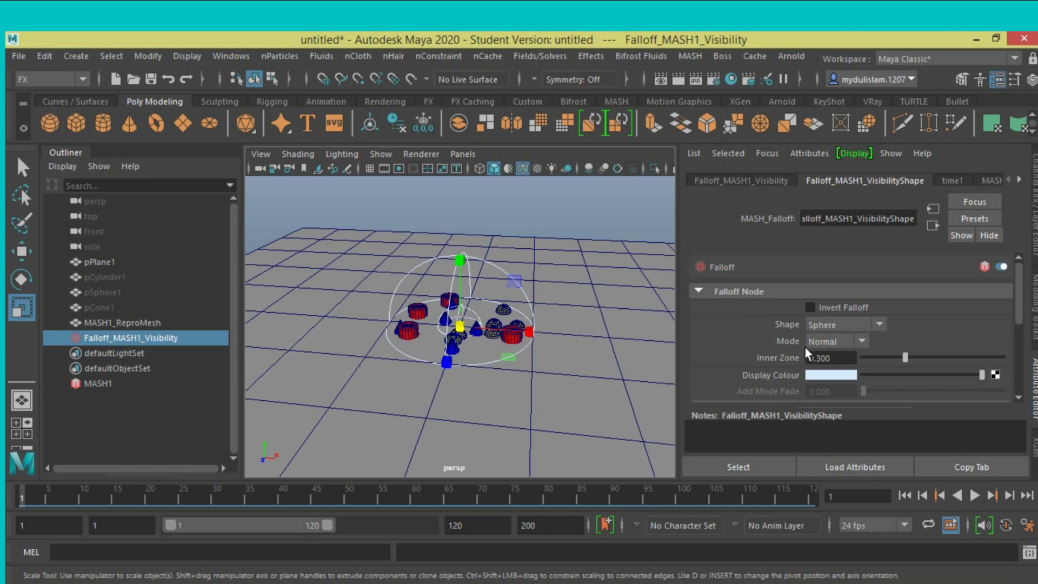
Step: Set the falloff Mode to Add, switch to the Move tool, and hide the grid overlay
{"action": "left_click", "coordinate": [864, 342]}
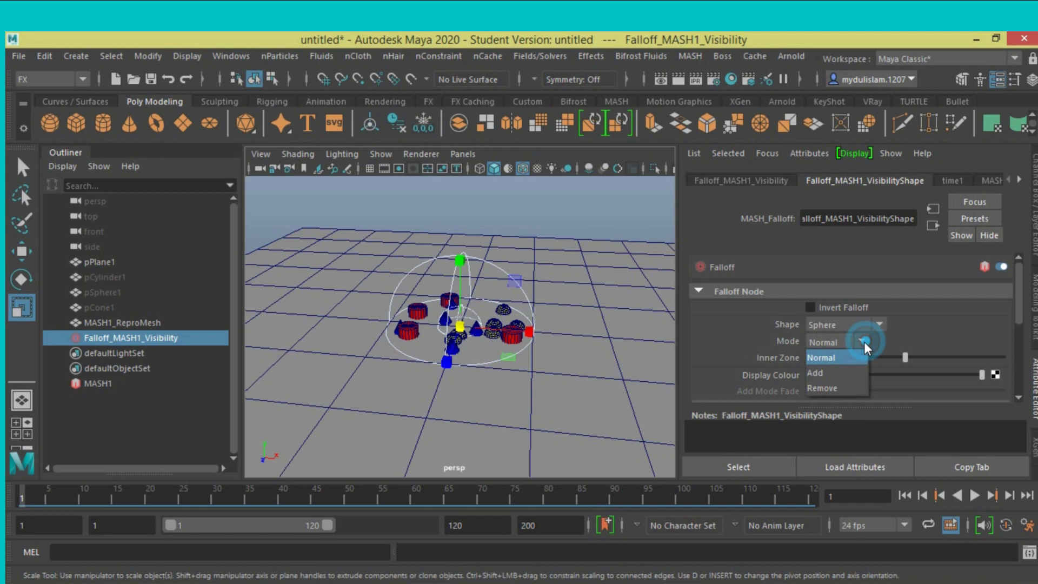
{"action": "left_click", "coordinate": [840, 367]}
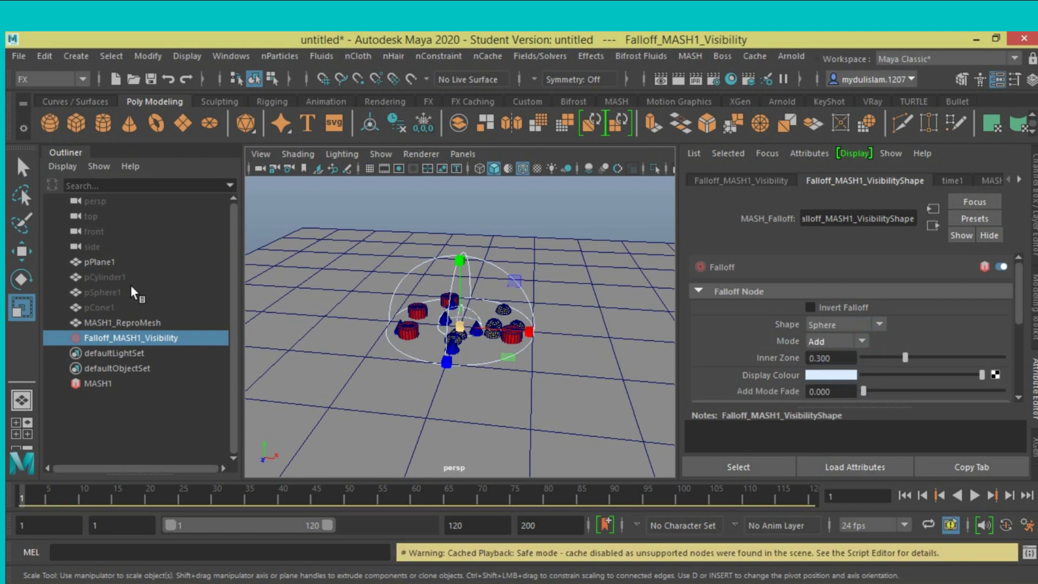
{"action": "key", "text": "w"}
{"action": "scroll", "coordinate": [478, 301], "scroll_direction": "down", "scroll_amount": 3}
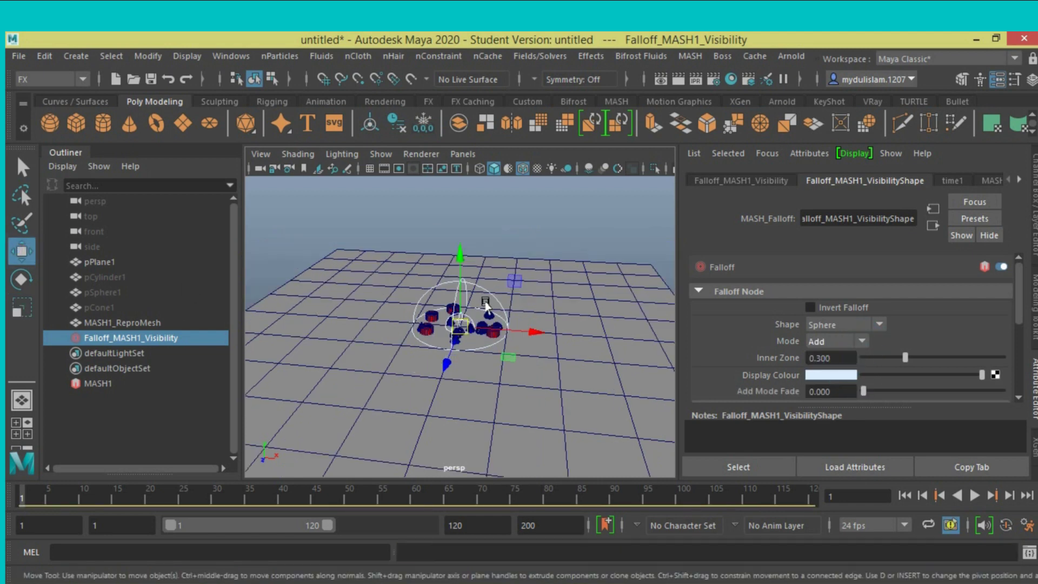
{"action": "mouse_move", "coordinate": [497, 315]}
{"action": "left_mouse_down", "text": "alt"}
{"action": "mouse_move", "coordinate": [503, 268]}
{"action": "mouse_move", "coordinate": [529, 259]}
{"action": "left_mouse_up", "text": "alt"}
{"action": "left_click", "coordinate": [519, 169]}
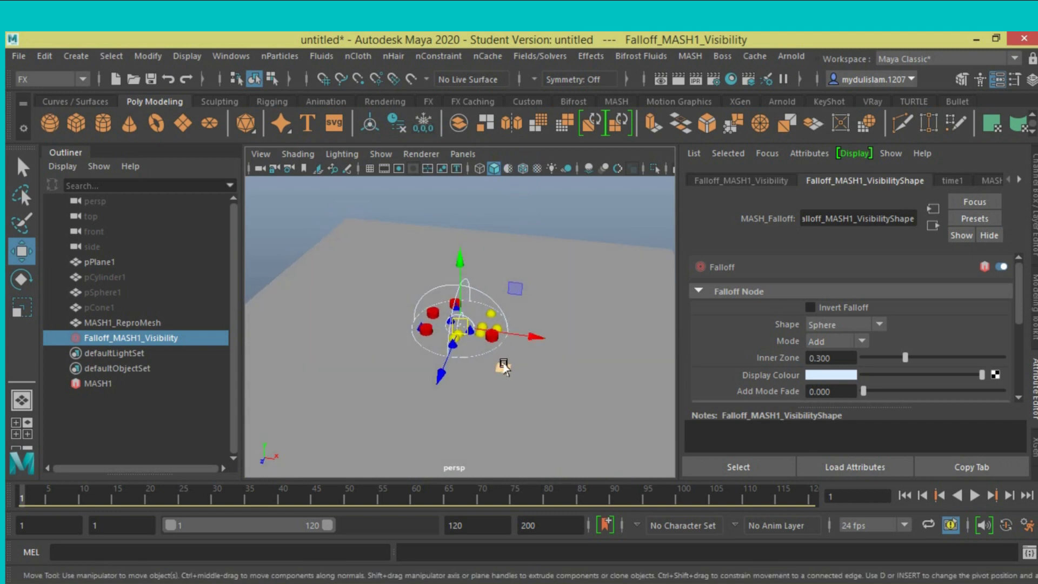